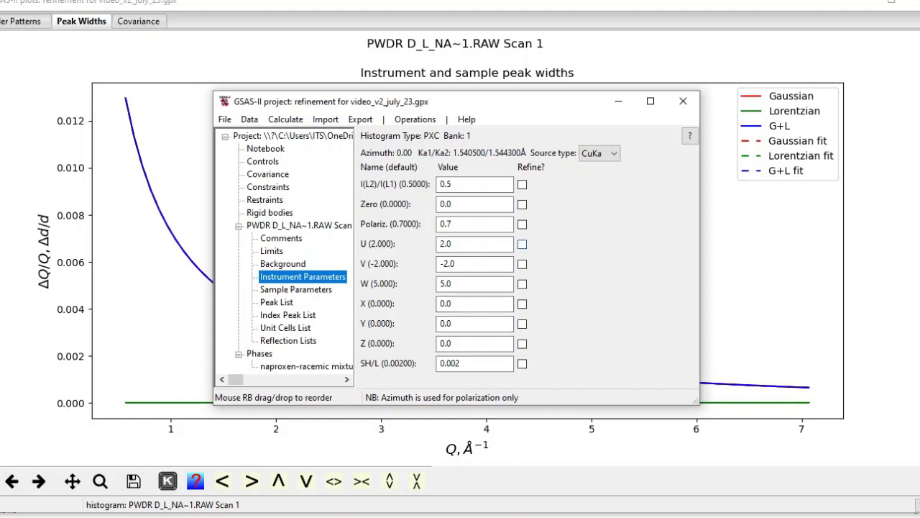
- Enable refinement of the instrument parameter U, run the refinement, and load the new result
left_click(521, 244)
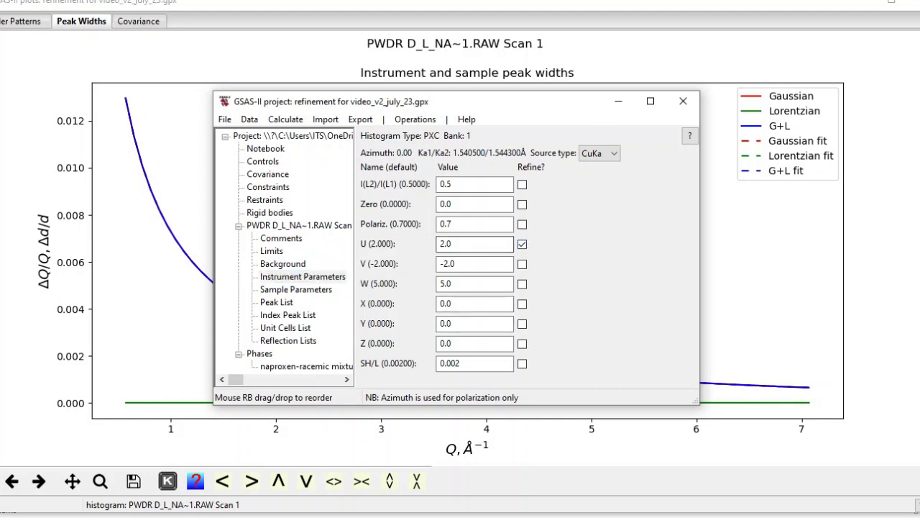
left_click(286, 119)
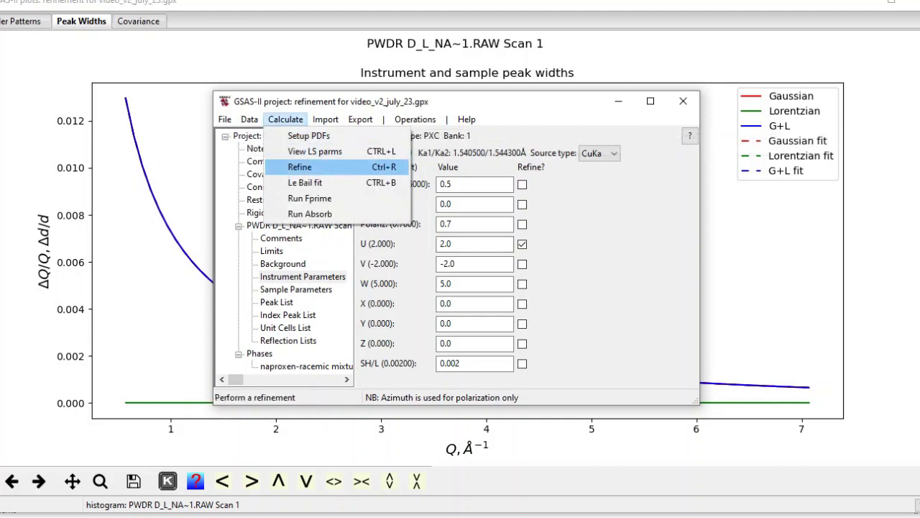
left_click(300, 167)
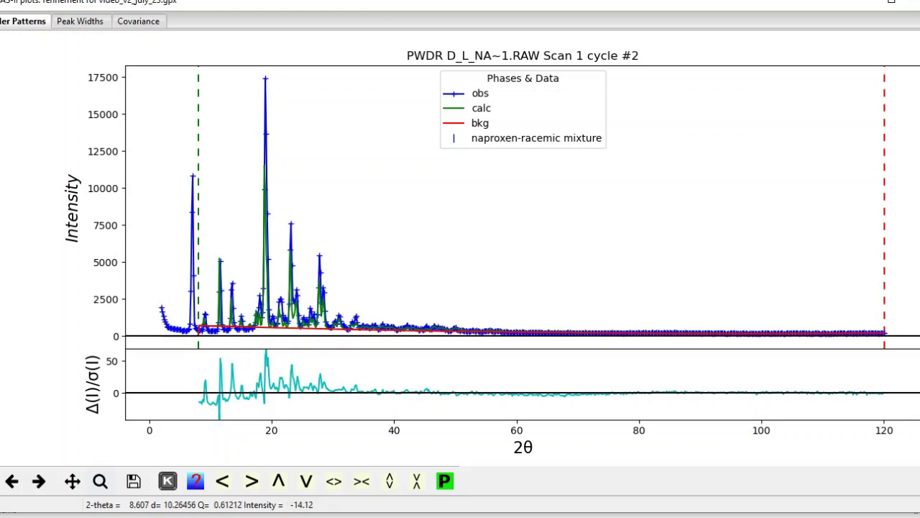
left_click(100, 480)
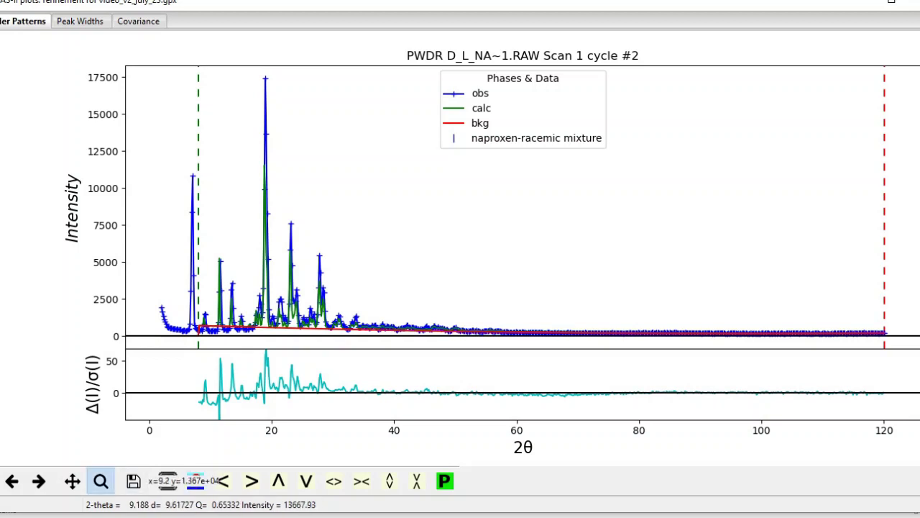
left_click_drag(202, 70, 444, 364)
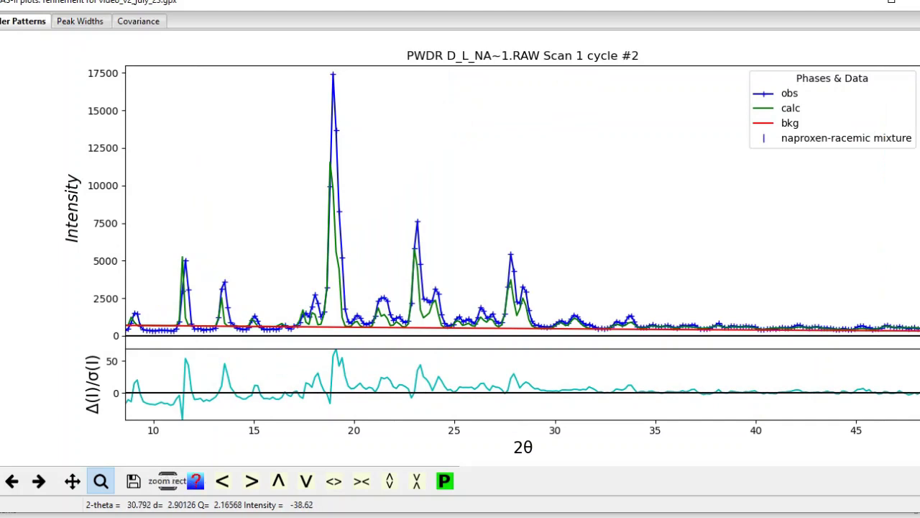
mouse_move(614, 516)
left_click(688, 467)
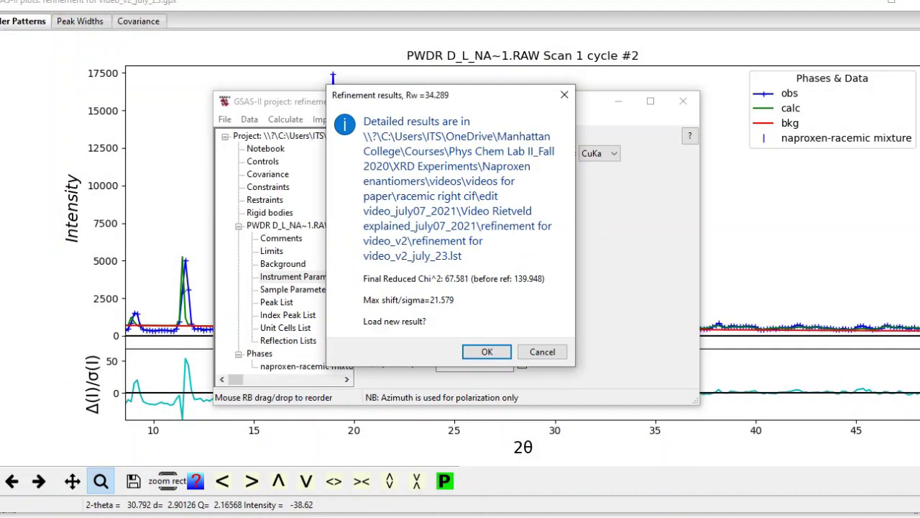
key("Return")
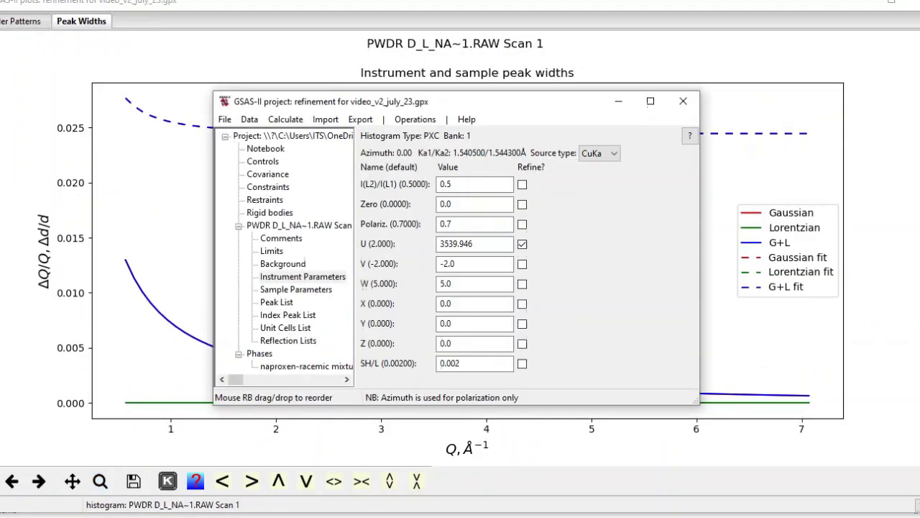
- Examine the fitted powder pattern and the covariance residuals from the refinement with U
left_click(299, 225)
mouse_move(614, 515)
left_click(690, 468)
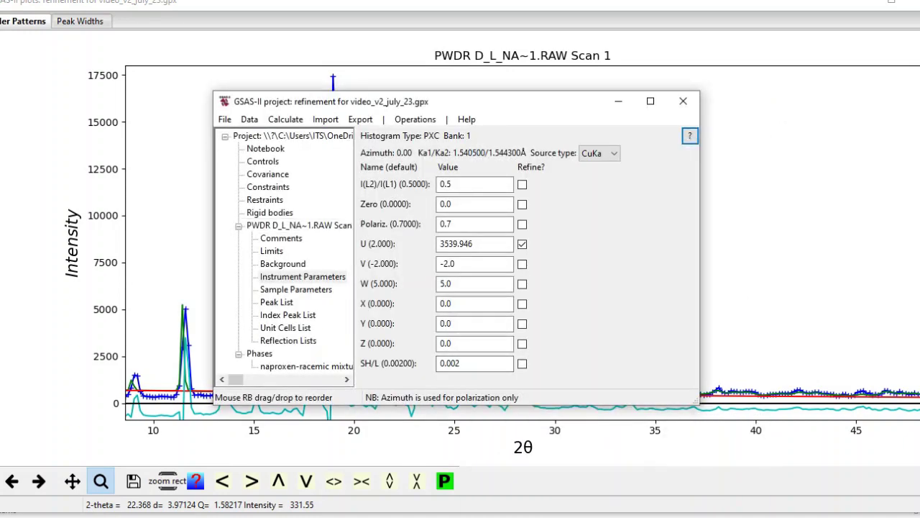
left_click(267, 174)
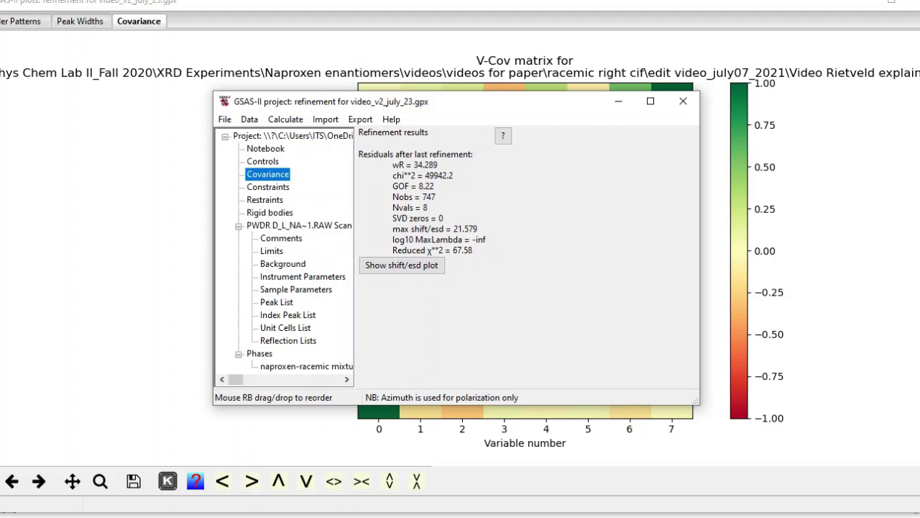
- Add the instrument parameter V to the refined parameters, run the refinement, and load the new result
left_click(302, 276)
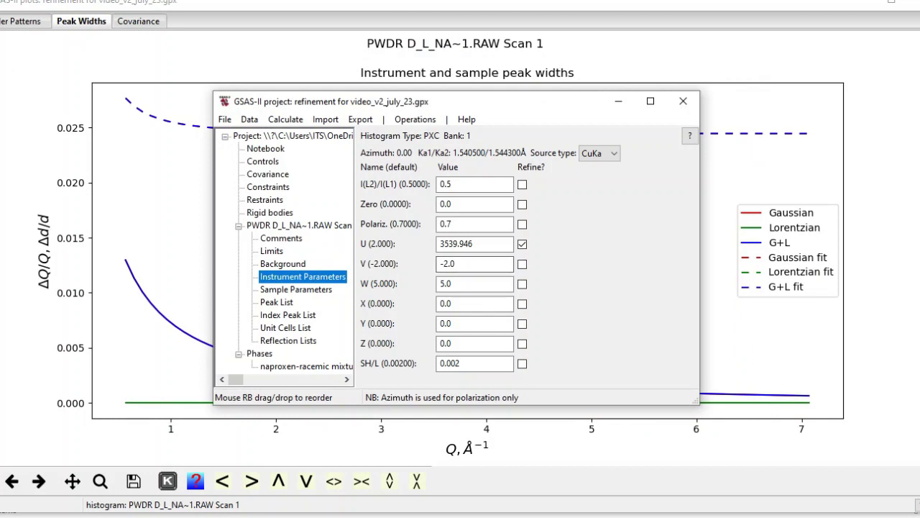
left_click(522, 264)
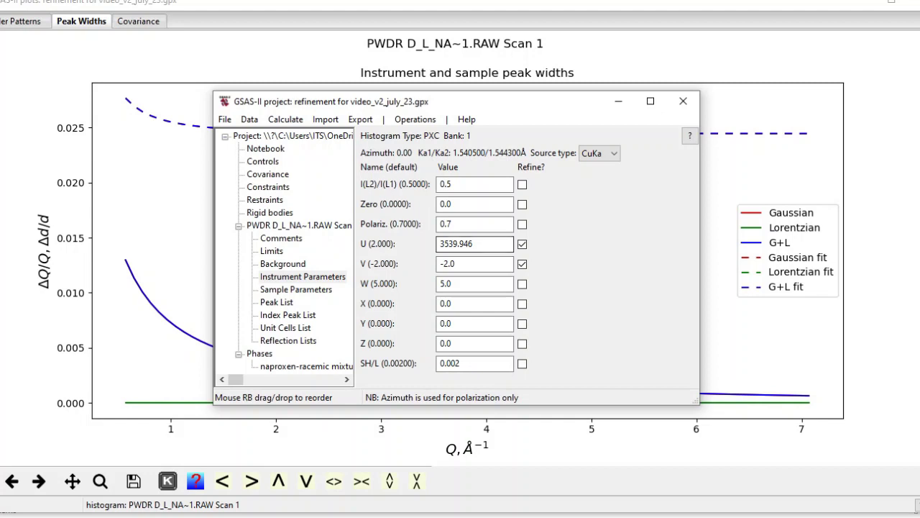
left_click(286, 119)
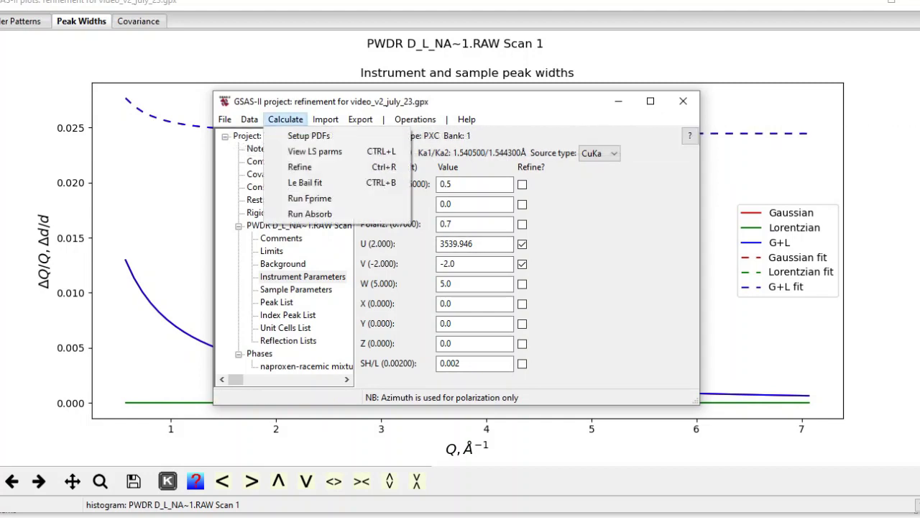
left_click(299, 167)
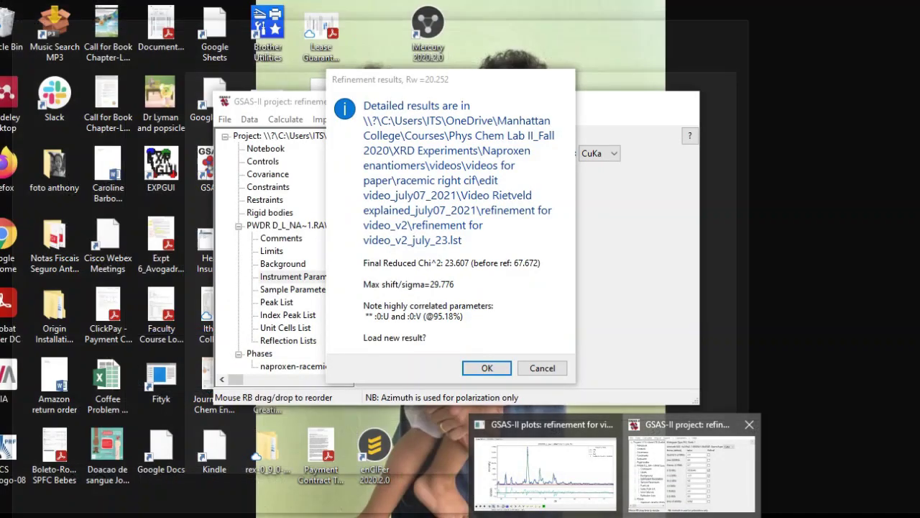
left_click(776, 441)
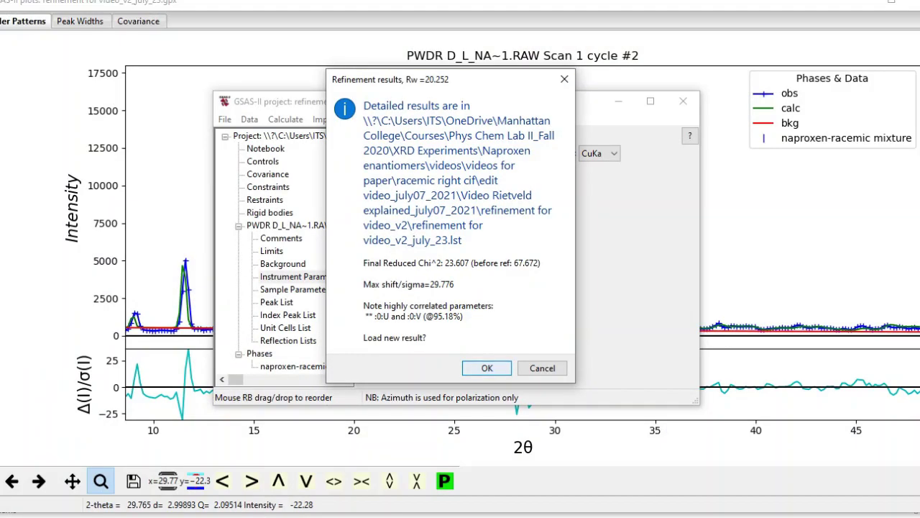
left_click(487, 368)
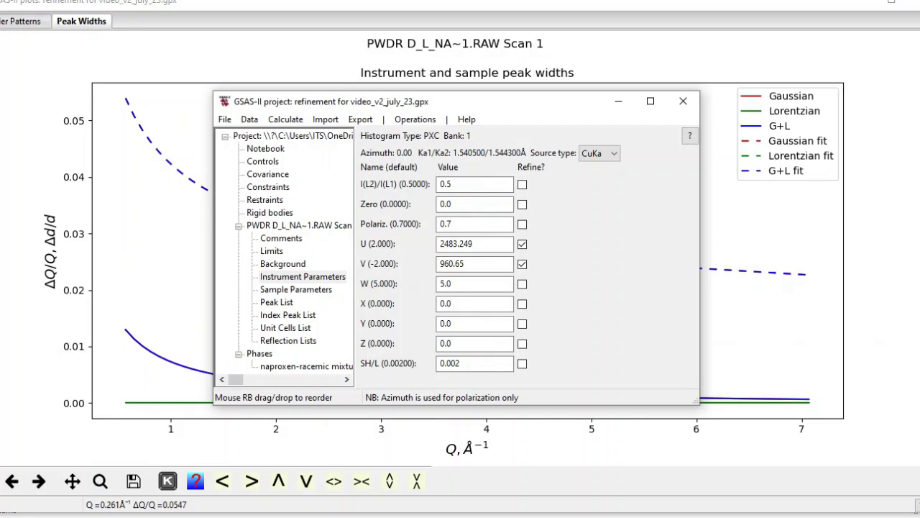
- Examine the fitted powder pattern and the covariance residuals from the refinement with U and V
left_click(23, 21)
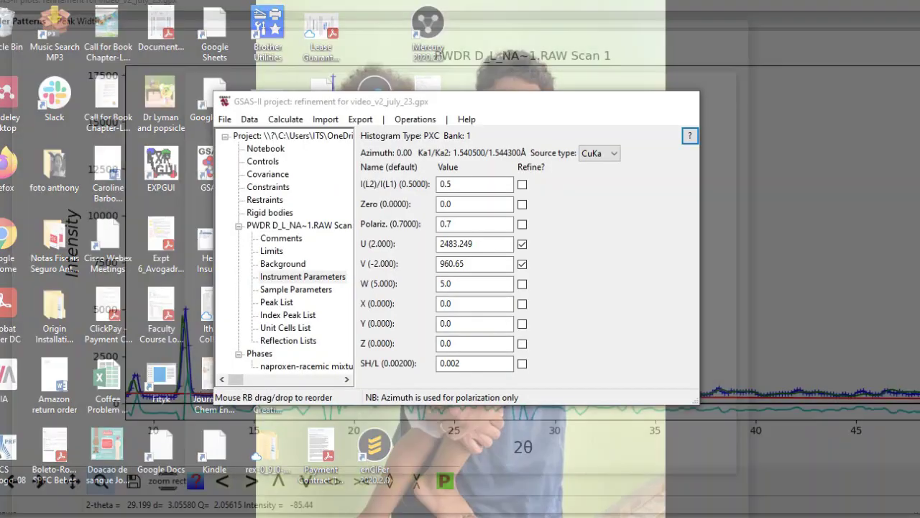
left_click(690, 460)
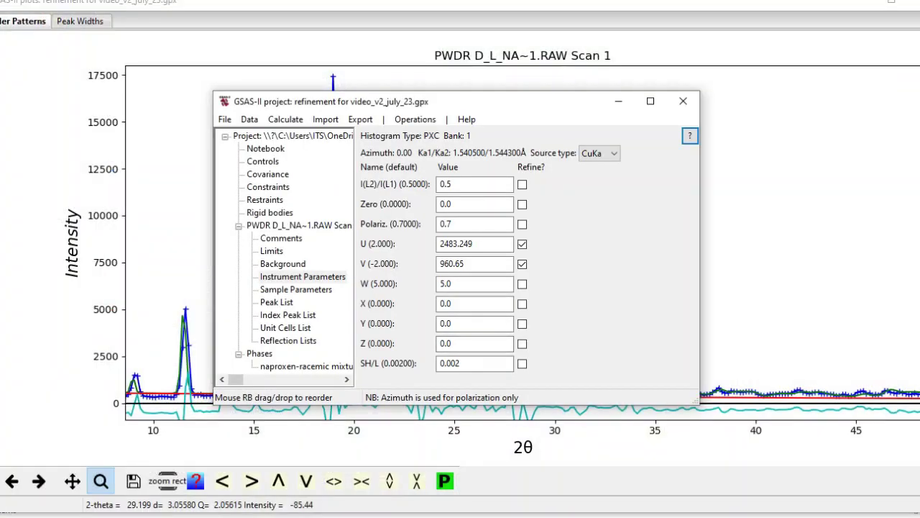
left_click(268, 174)
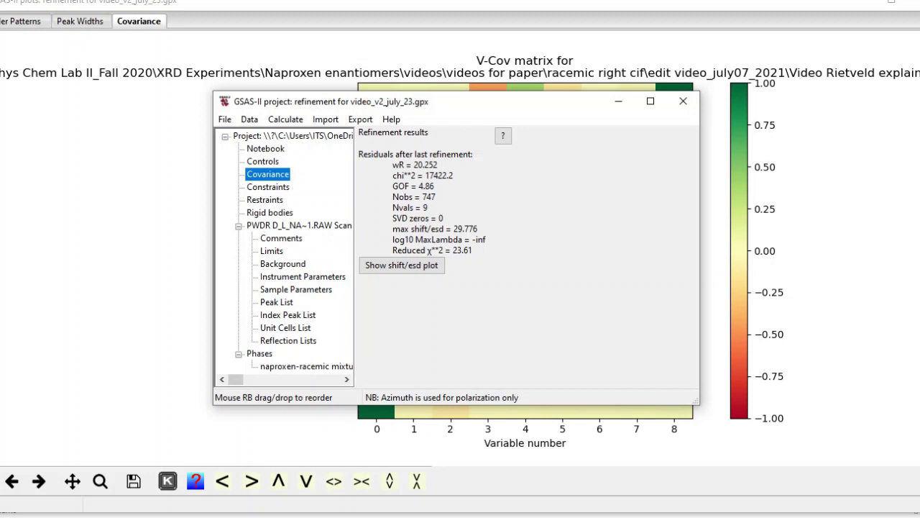
key("super+t")
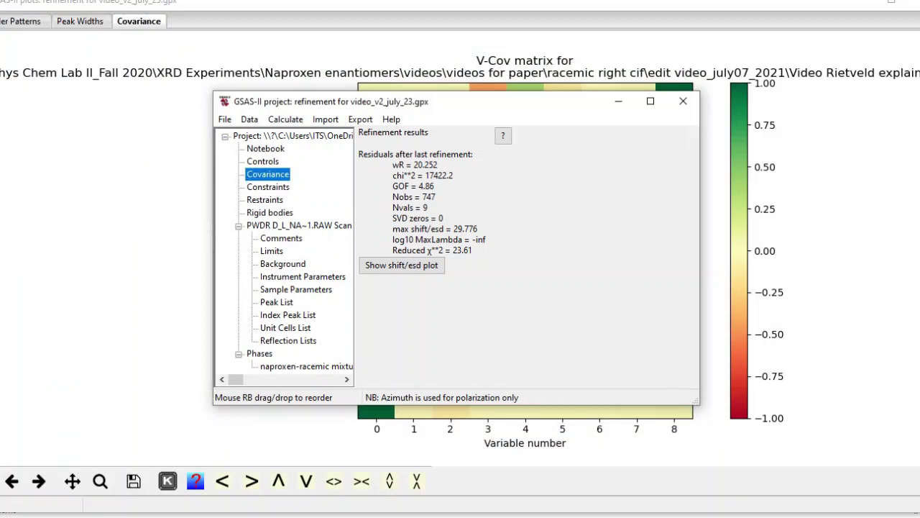
- Add the instrument parameter W to the refined parameters, run the refinement, and load the new result
left_click(302, 277)
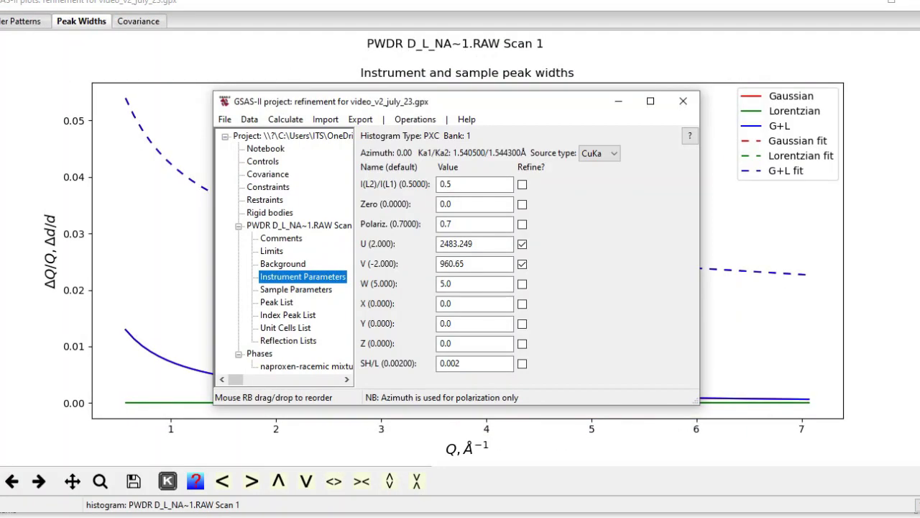
left_click(522, 284)
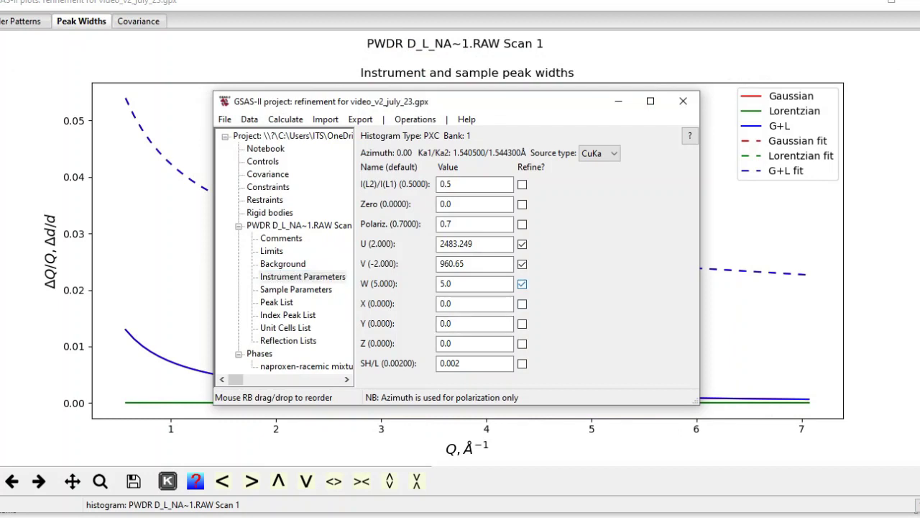
left_click(286, 119)
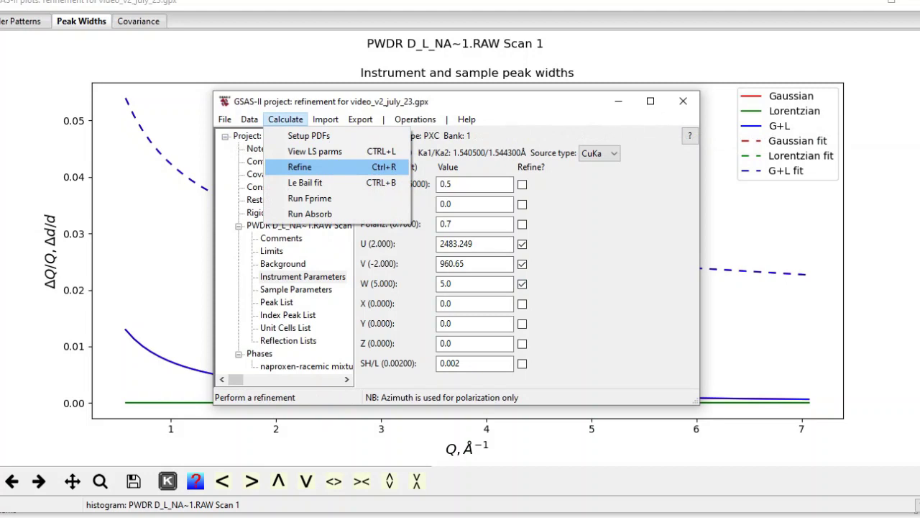
left_click(300, 167)
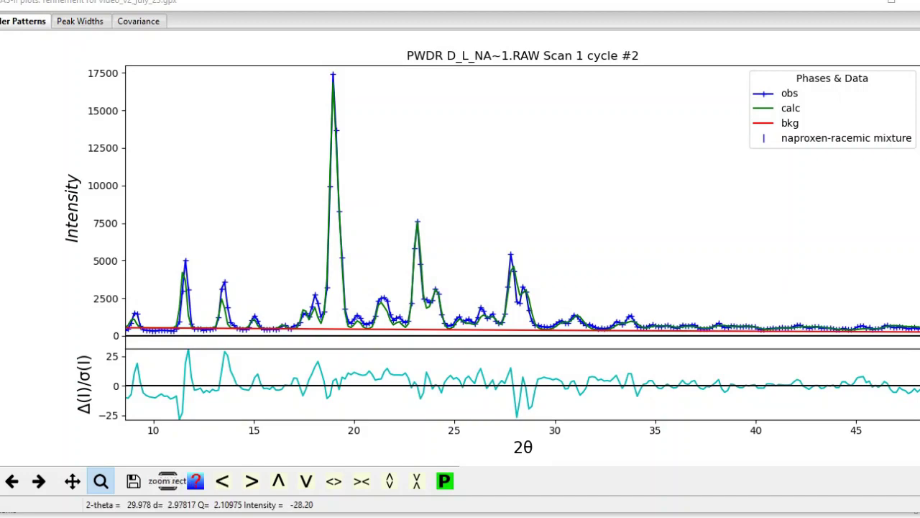
mouse_move(615, 516)
left_click(694, 471)
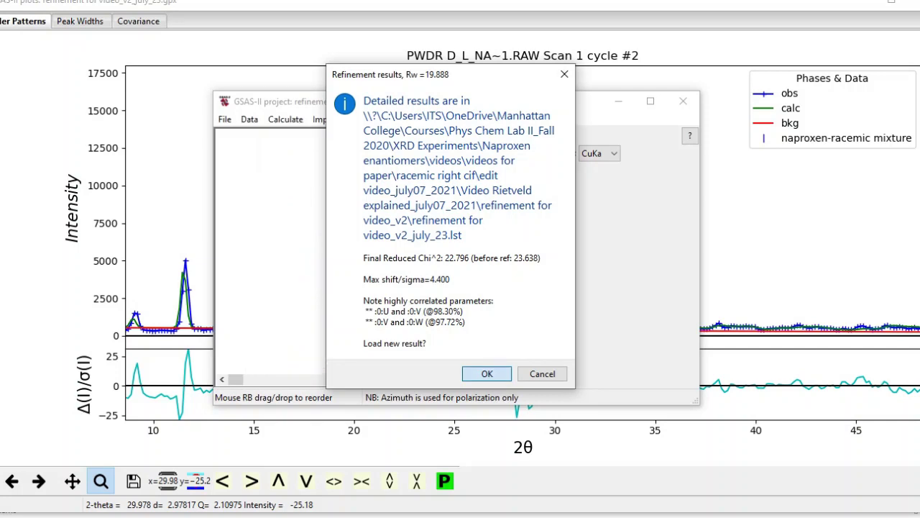
left_click(487, 373)
- Examine the fitted powder pattern and the covariance residuals from the refinement with U, V and W
left_click(25, 21)
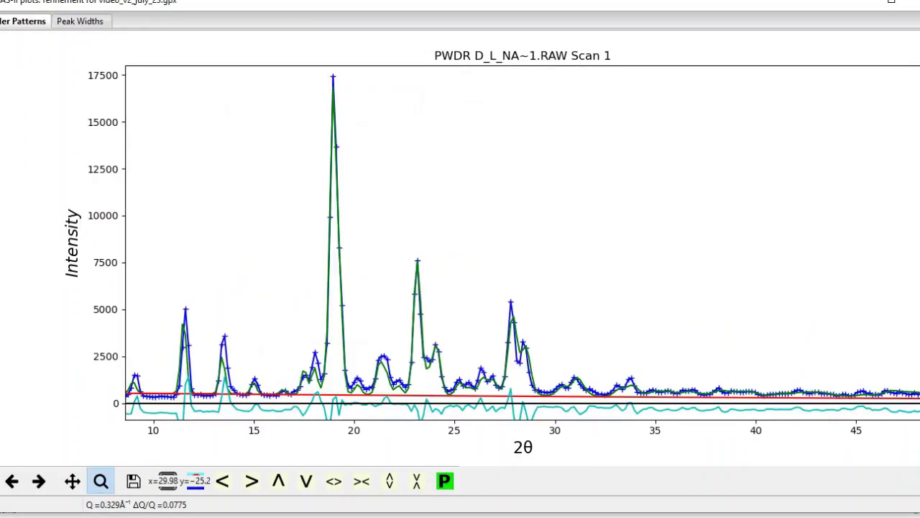
mouse_move(615, 516)
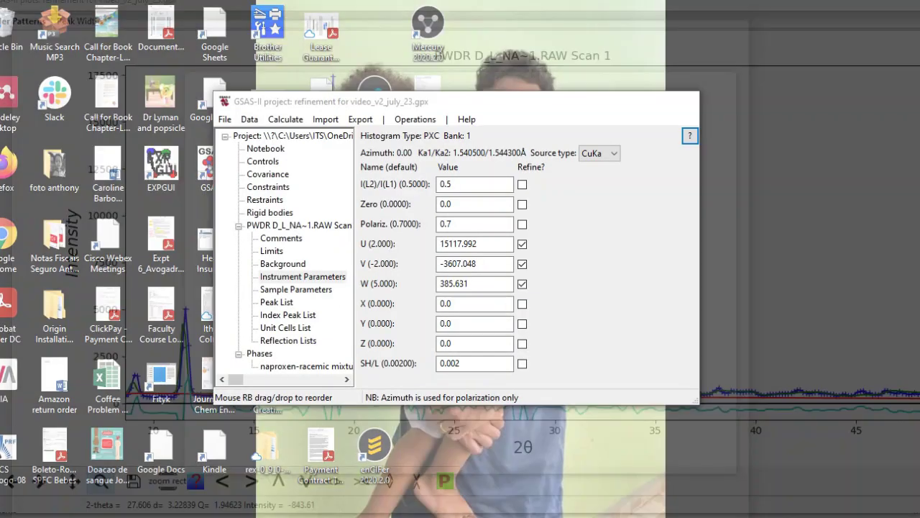
left_click(697, 460)
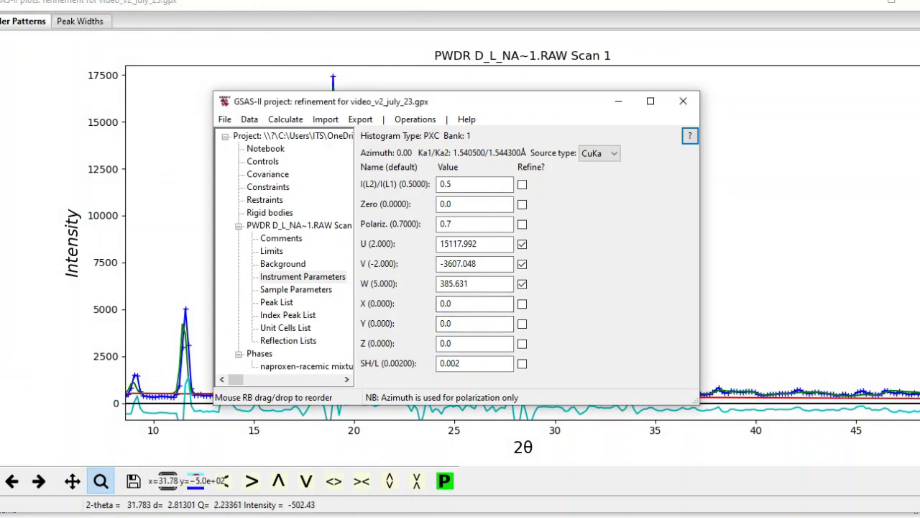
left_click(268, 174)
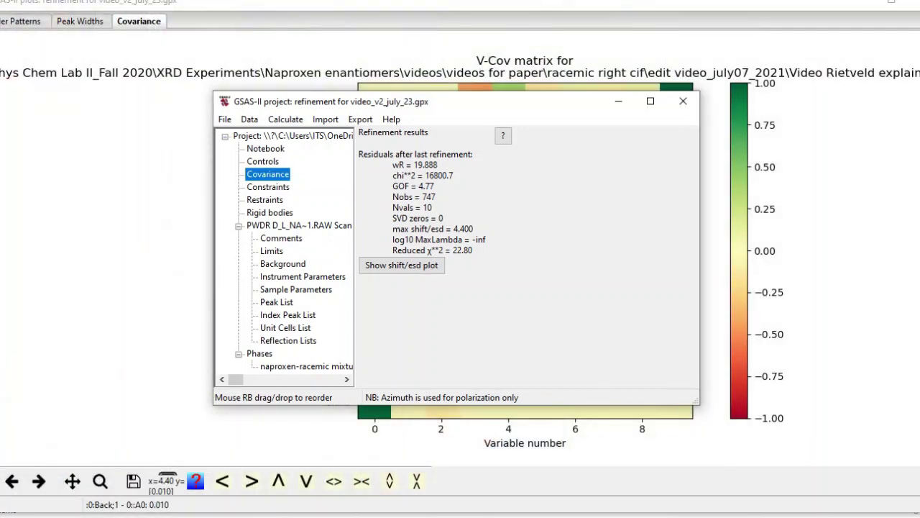
- Add the instrument parameter X to the refined parameters, run the refinement, and load the new result
left_click(302, 276)
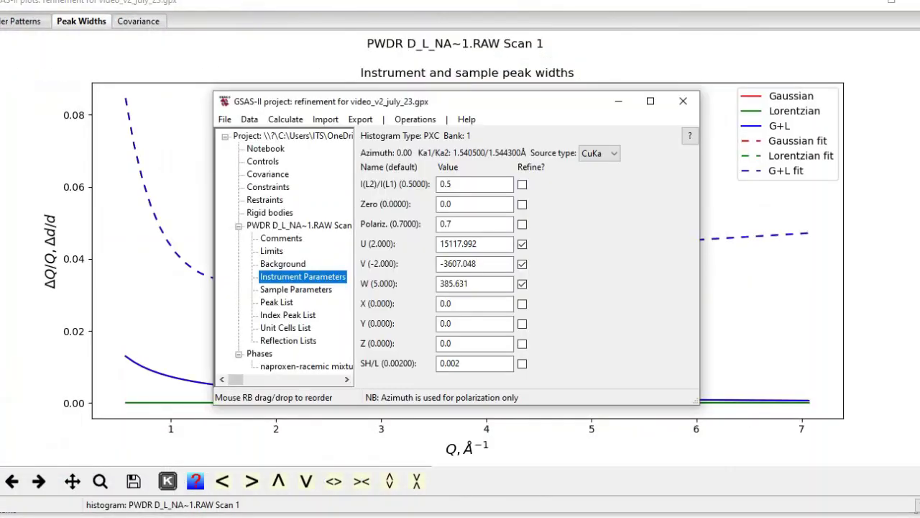
left_click(522, 304)
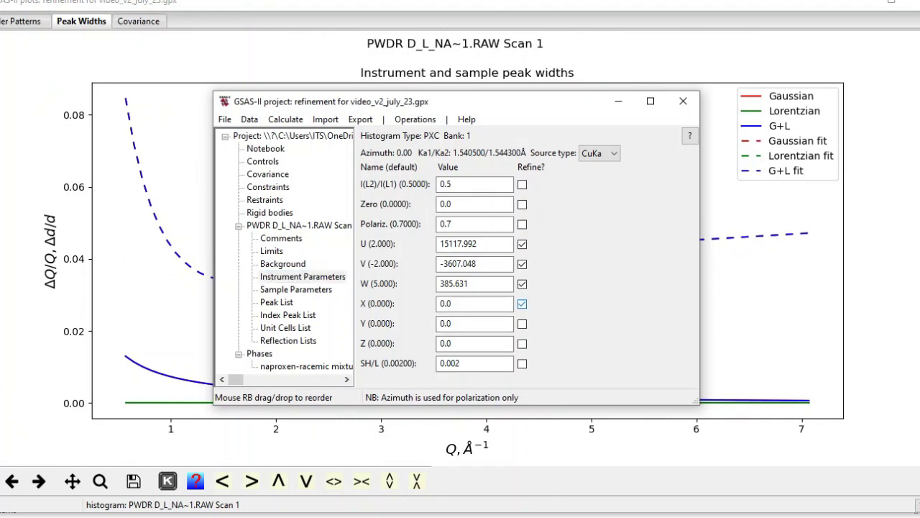
left_click(285, 119)
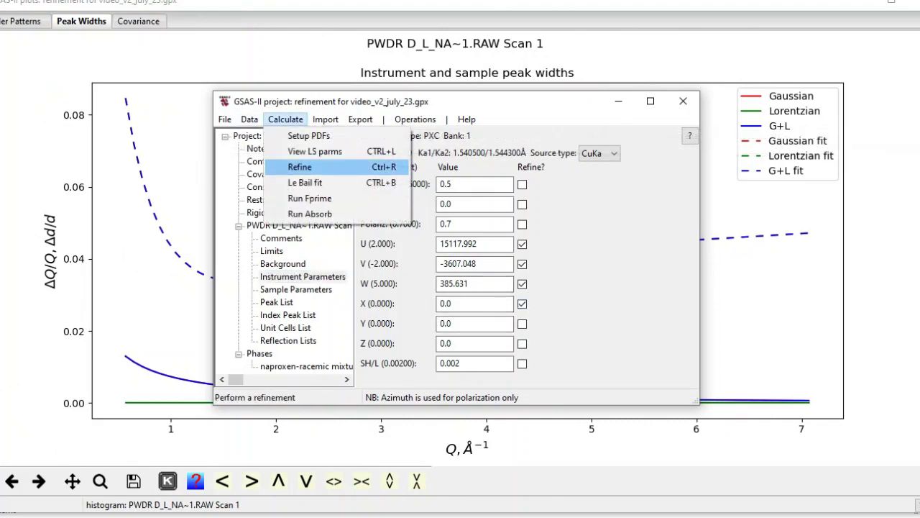
left_click(299, 167)
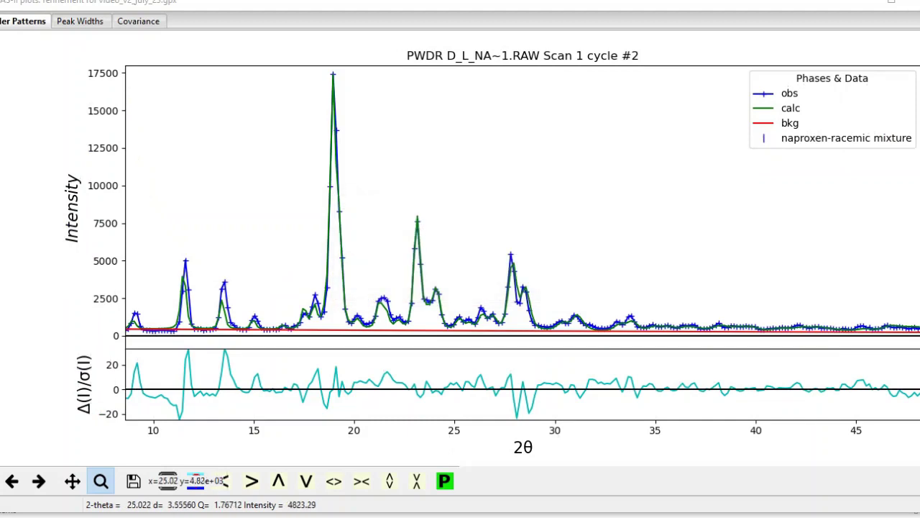
mouse_move(642, 515)
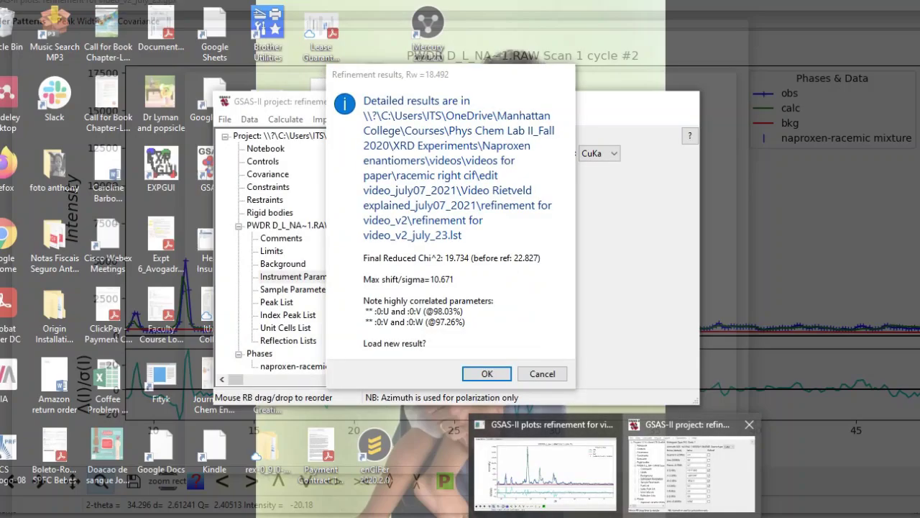
left_click(733, 467)
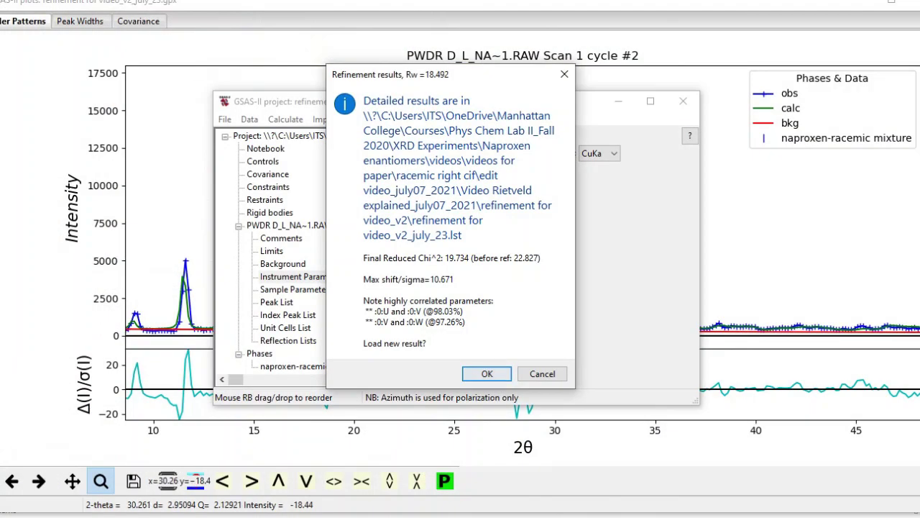
left_click(487, 374)
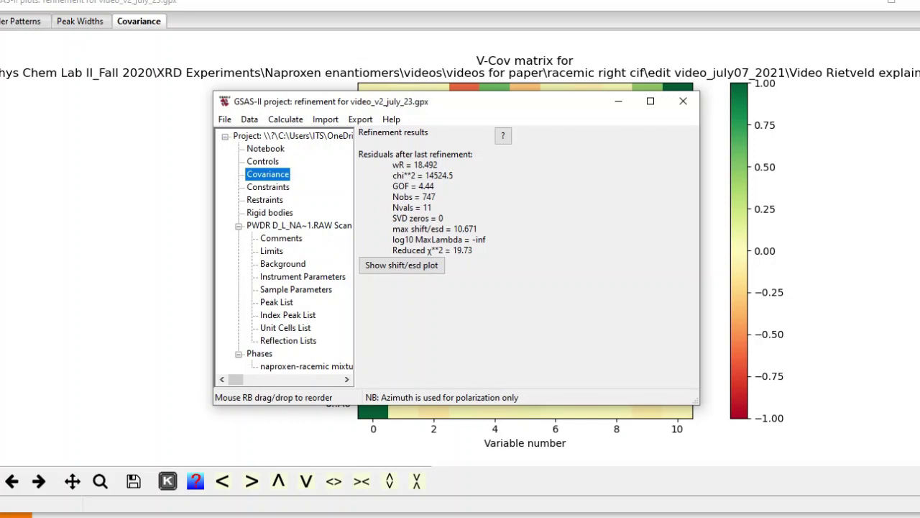
- Add the instrument parameter Y to the refined parameters, run the refinement, and load the new result
left_click(303, 276)
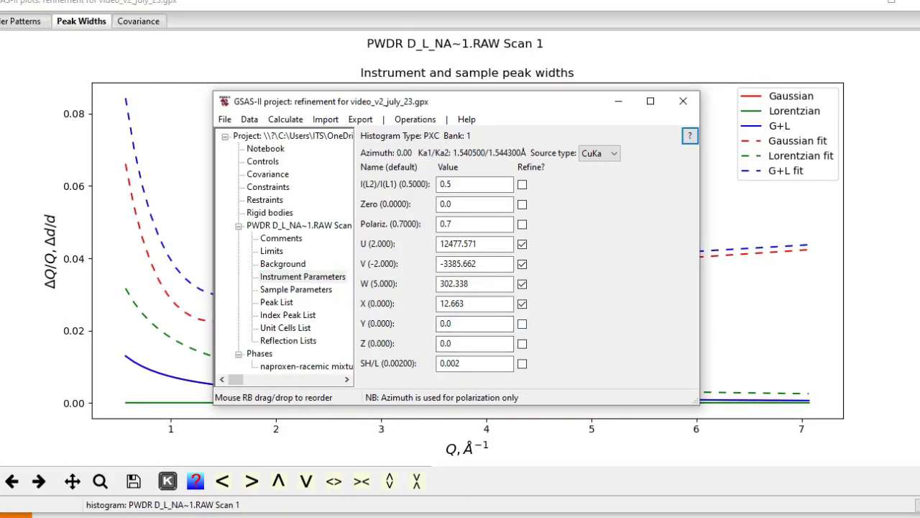
left_click(522, 323)
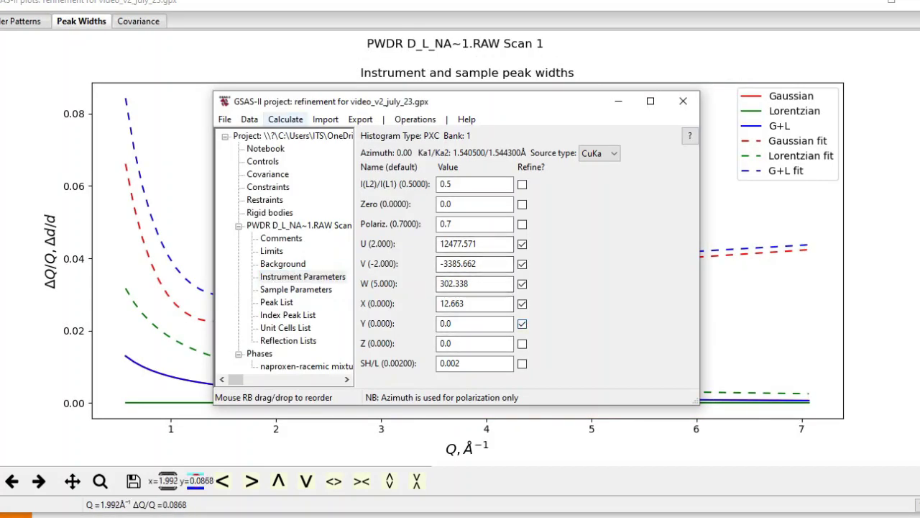
left_click(285, 119)
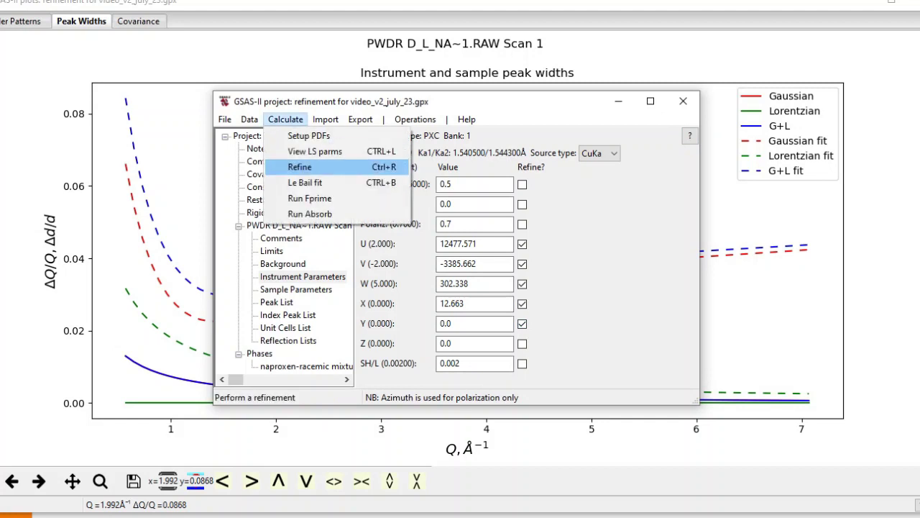
key("Return")
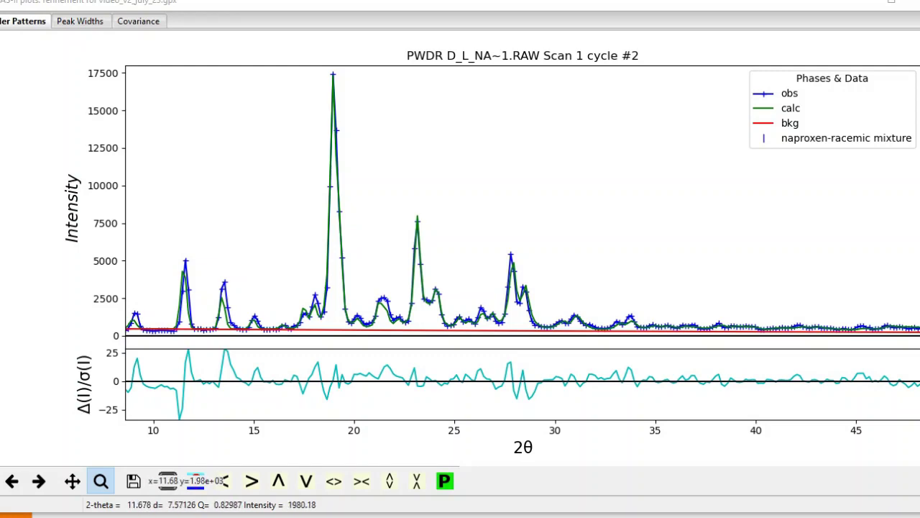
mouse_move(688, 514)
left_click(692, 460)
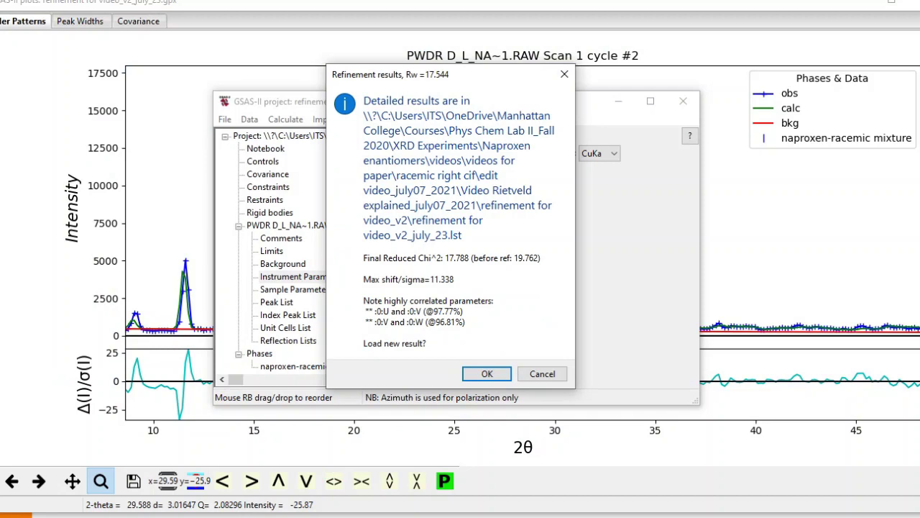
key("Return")
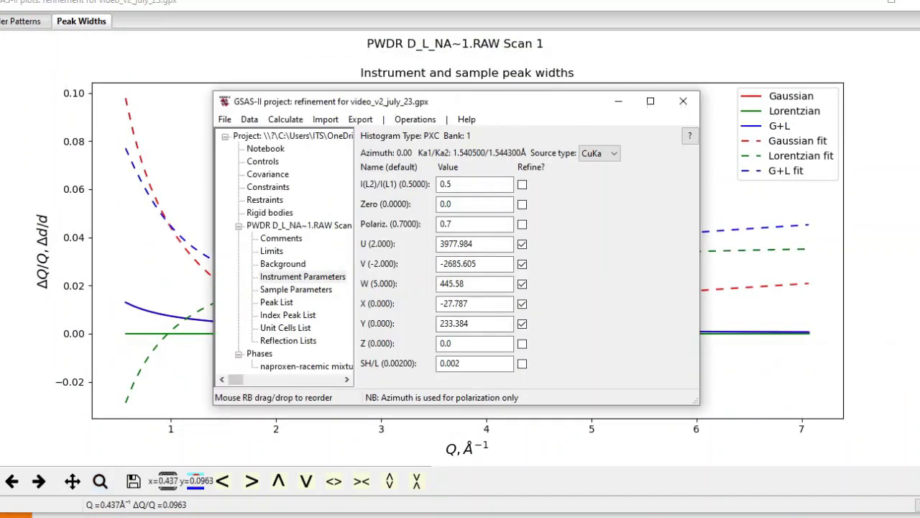
- Examine the fitted powder pattern and the covariance residuals from the refinement with U, V, W, X and Y
left_click(23, 21)
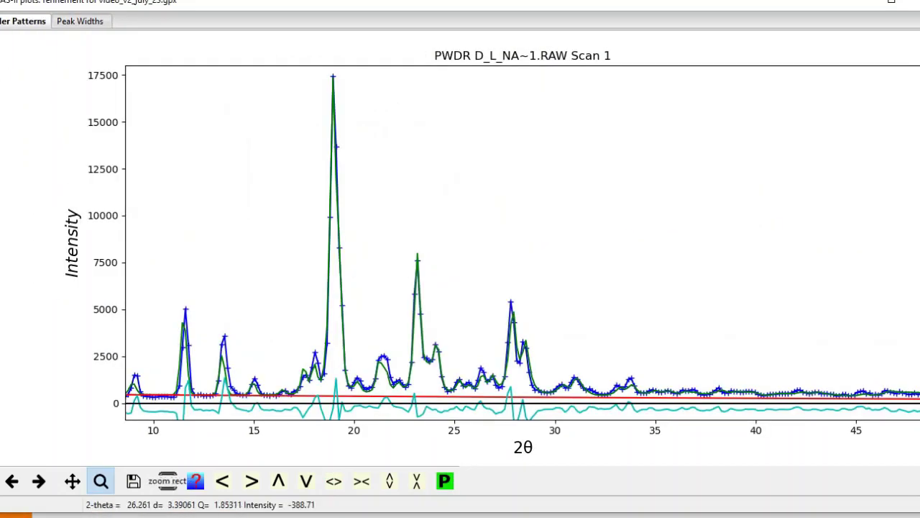
mouse_move(688, 514)
left_click(693, 460)
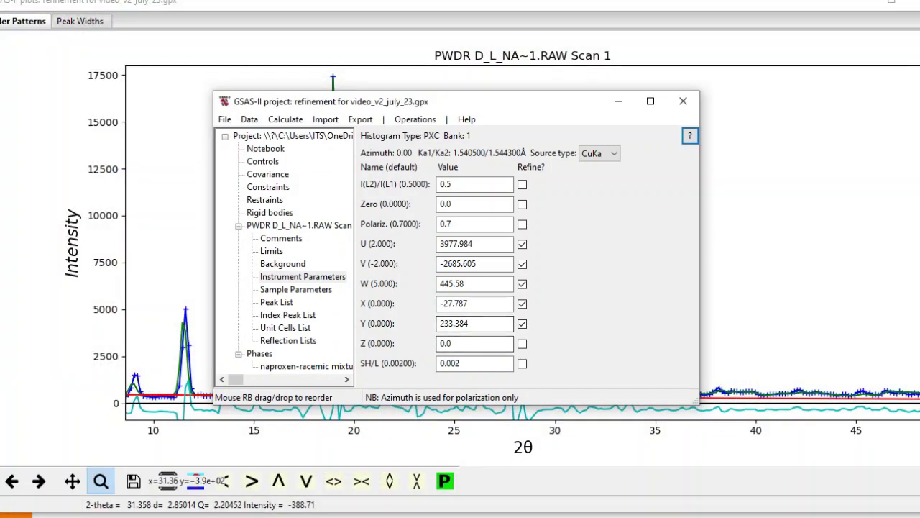
left_click(268, 174)
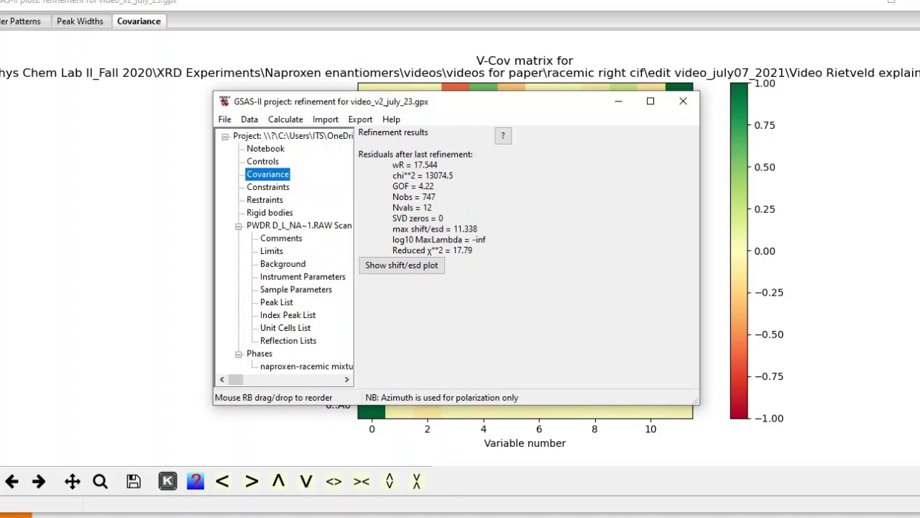
- Refine with the instrument parameter Z added, load the new result, and view its covariance residuals
left_click(303, 276)
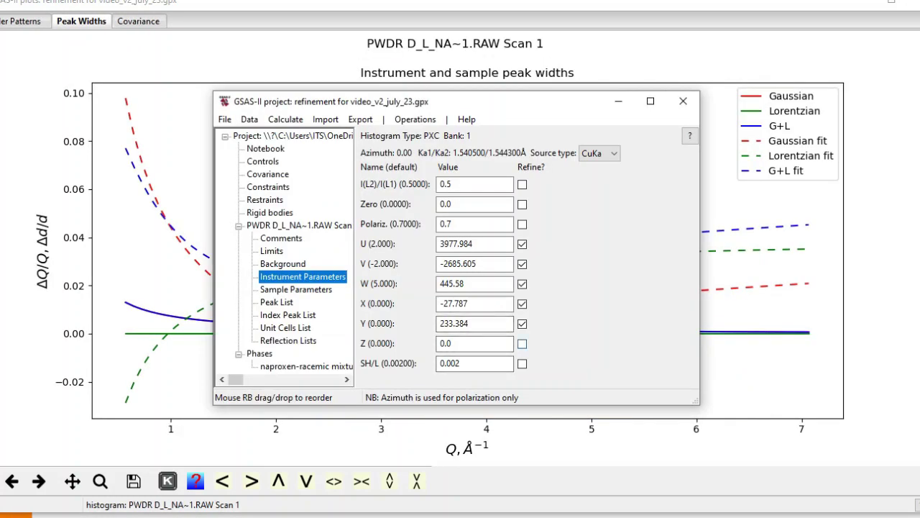
left_click(522, 343)
left_click(285, 120)
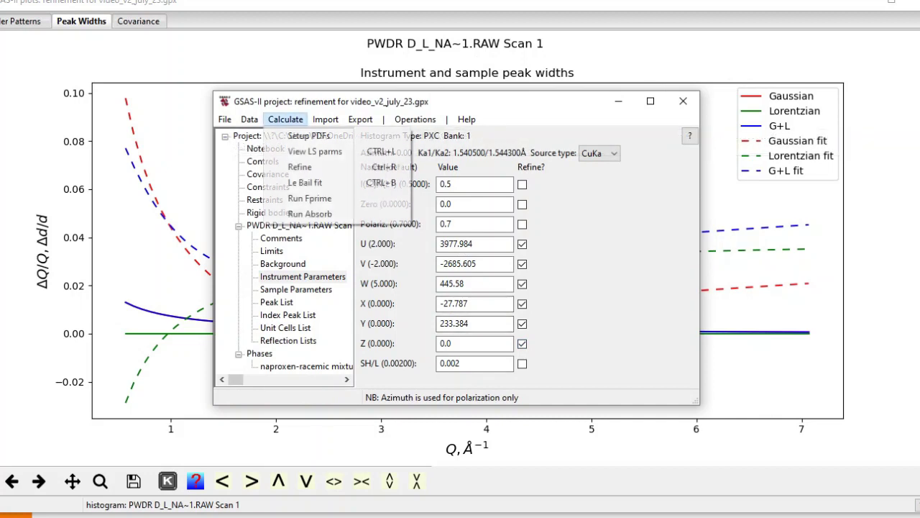
left_click(300, 166)
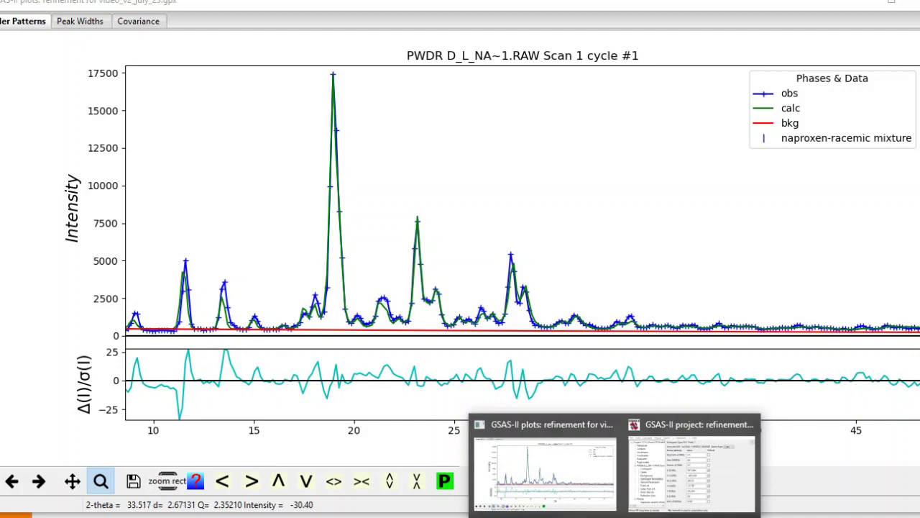
left_click(692, 468)
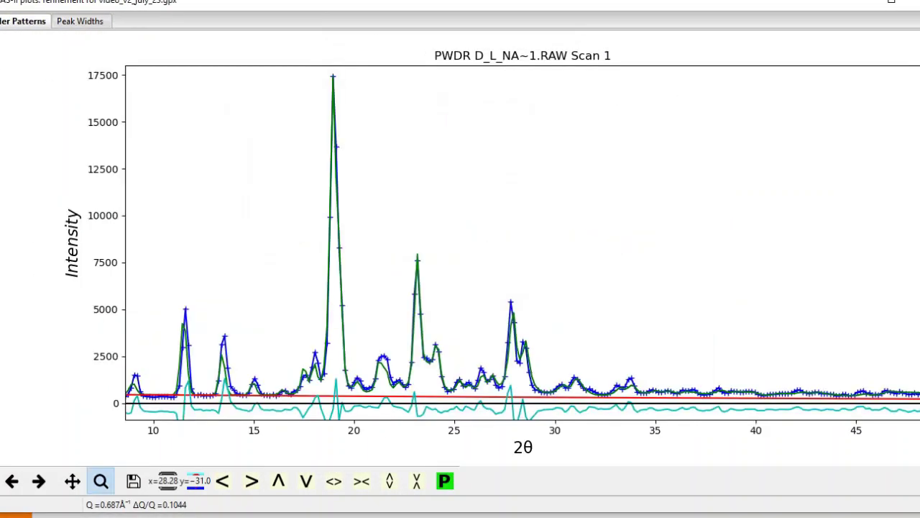
left_click(690, 468)
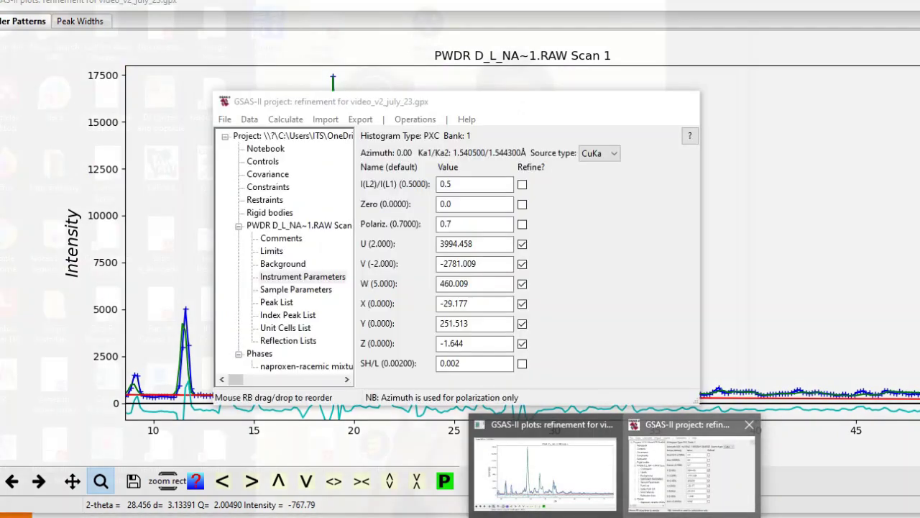
left_click(267, 174)
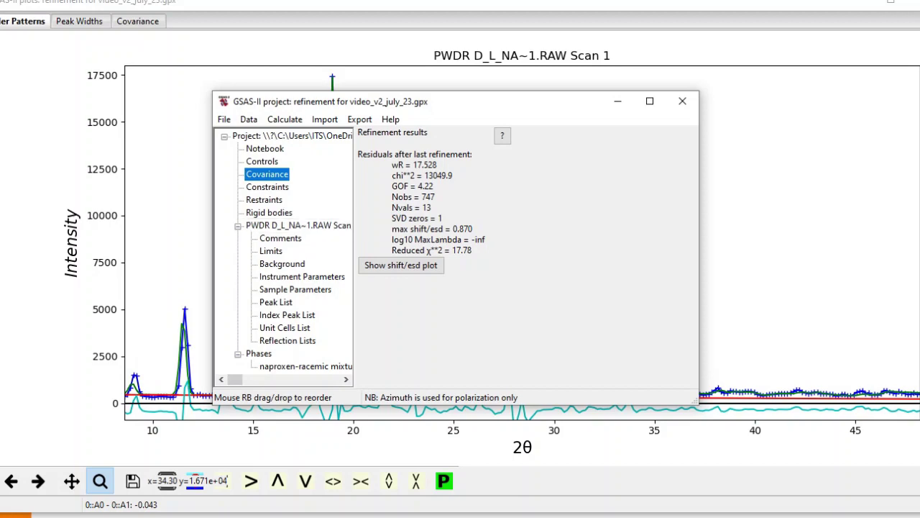
- Refine with the sample transparency added, load the new result, and view its covariance residuals
left_click(295, 289)
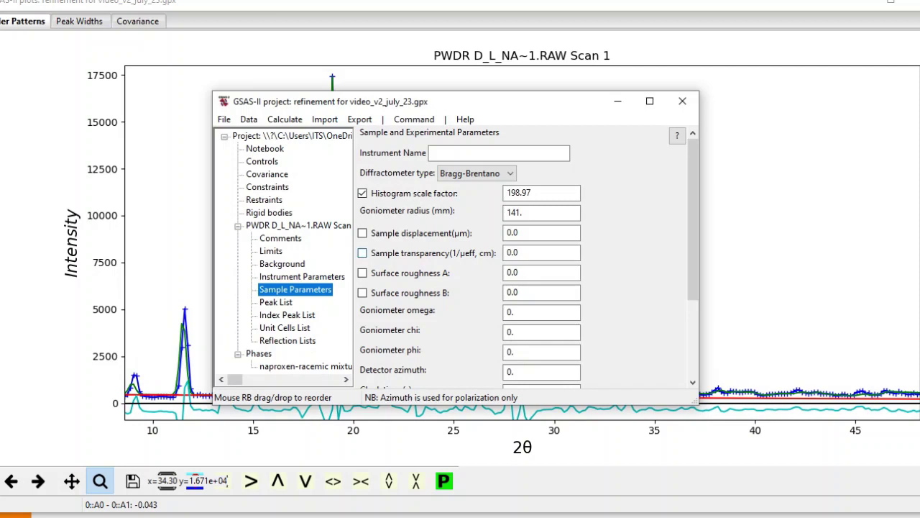
left_click(363, 253)
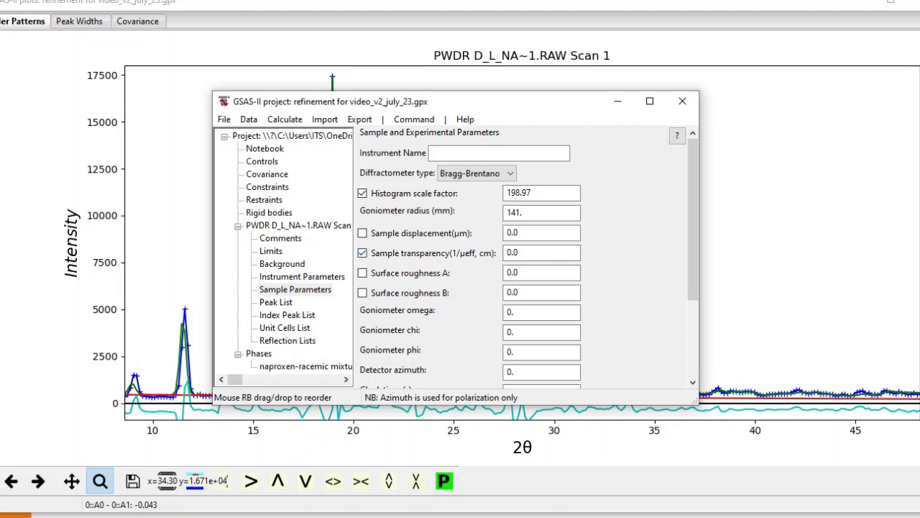
left_click(285, 119)
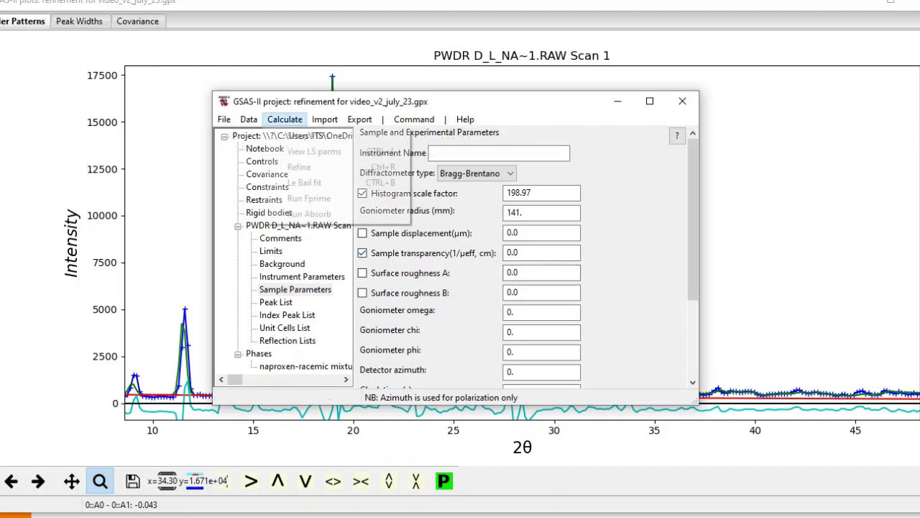
left_click(299, 167)
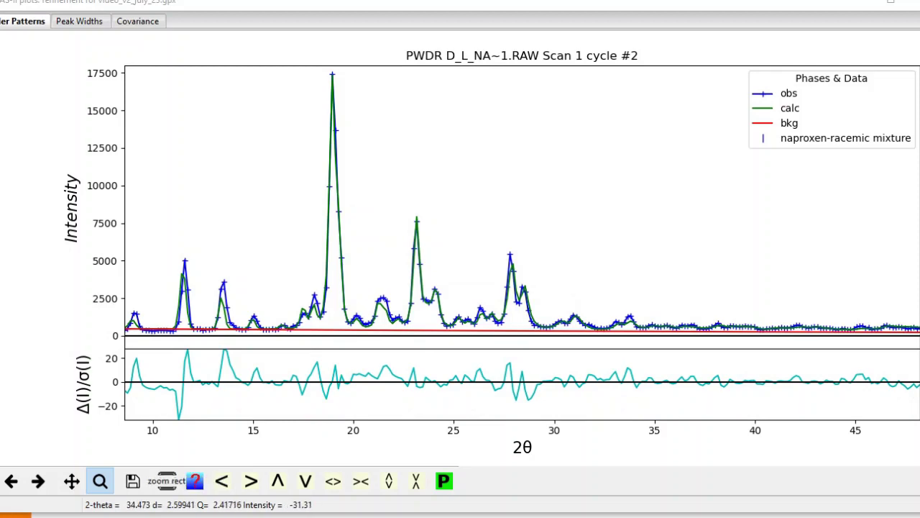
left_click(823, 457)
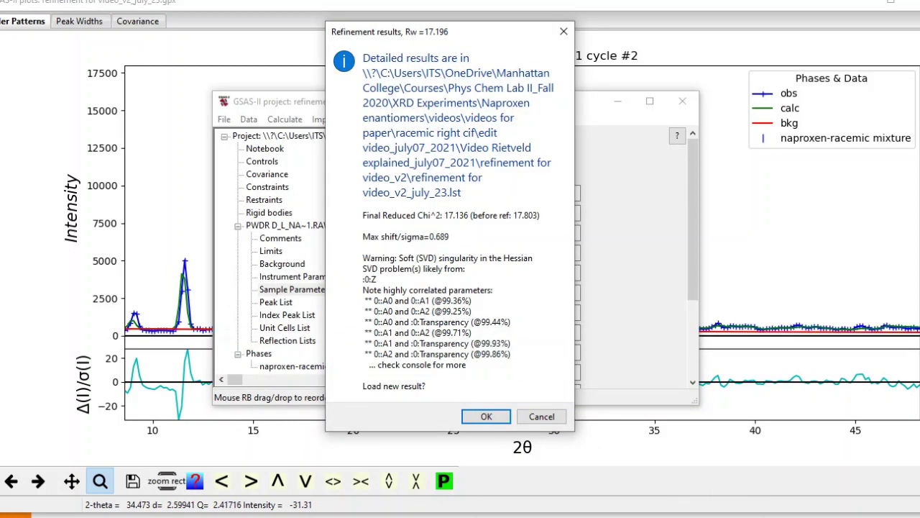
left_click(486, 416)
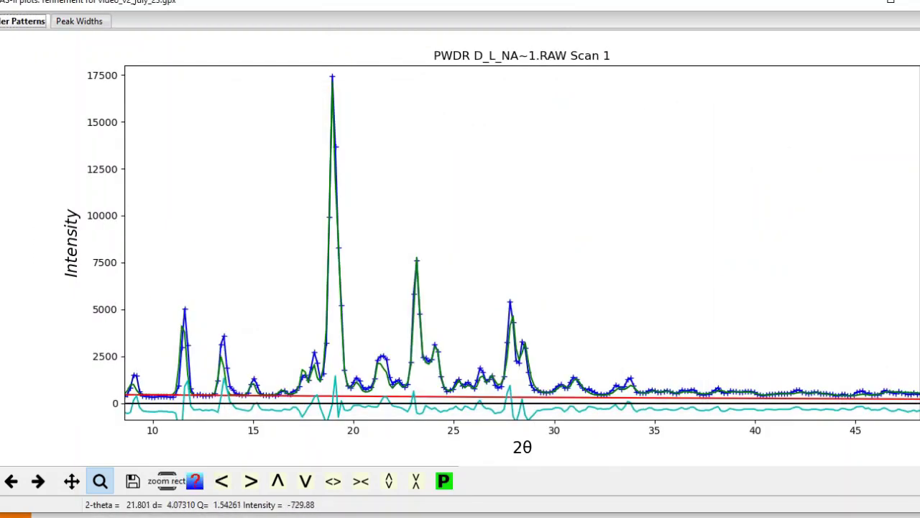
left_click(693, 460)
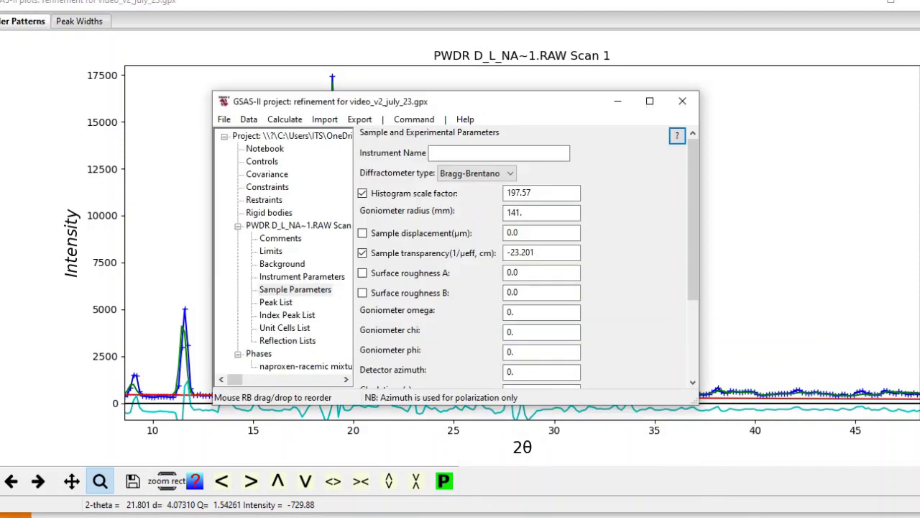
left_click(267, 174)
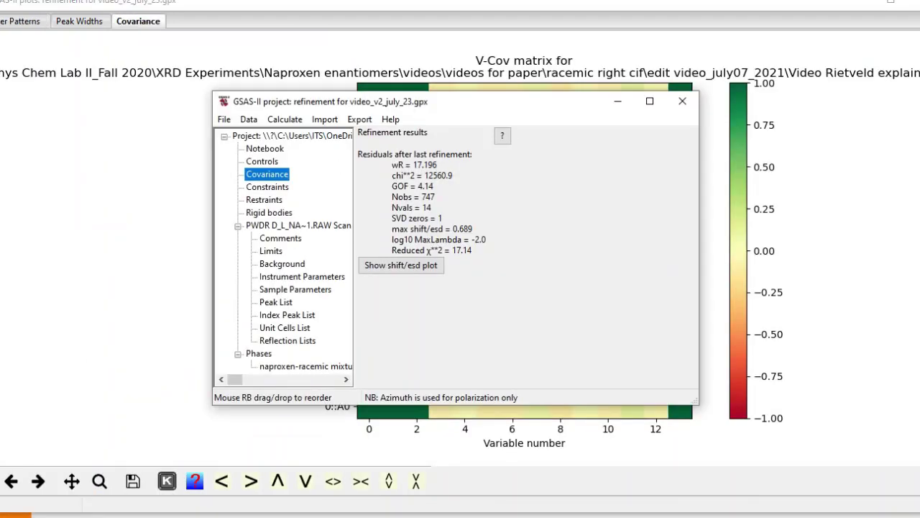
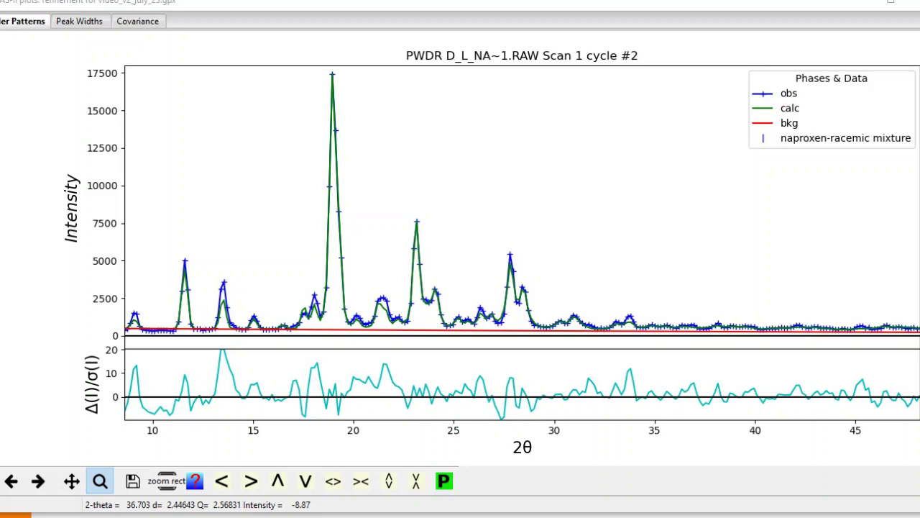
- Load the result of the refinement that includes sample displacement and view its covariance residuals
left_click(688, 460)
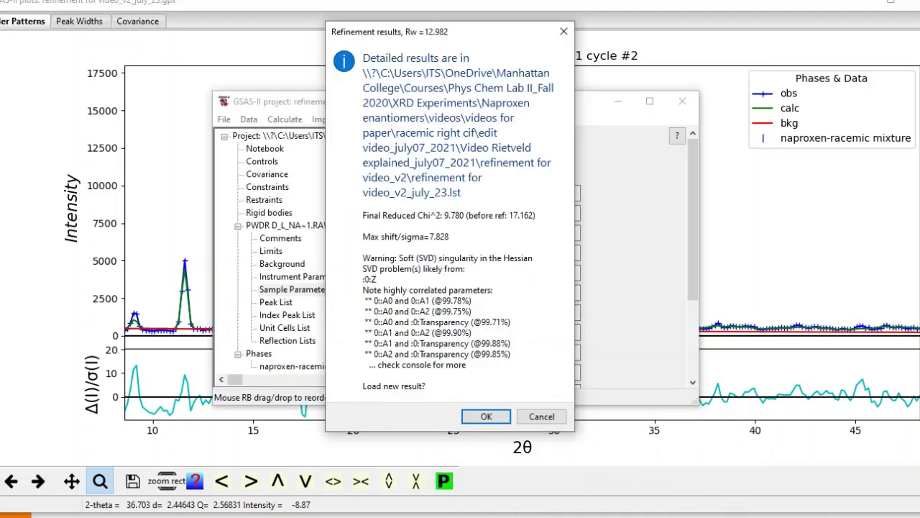
left_click(486, 416)
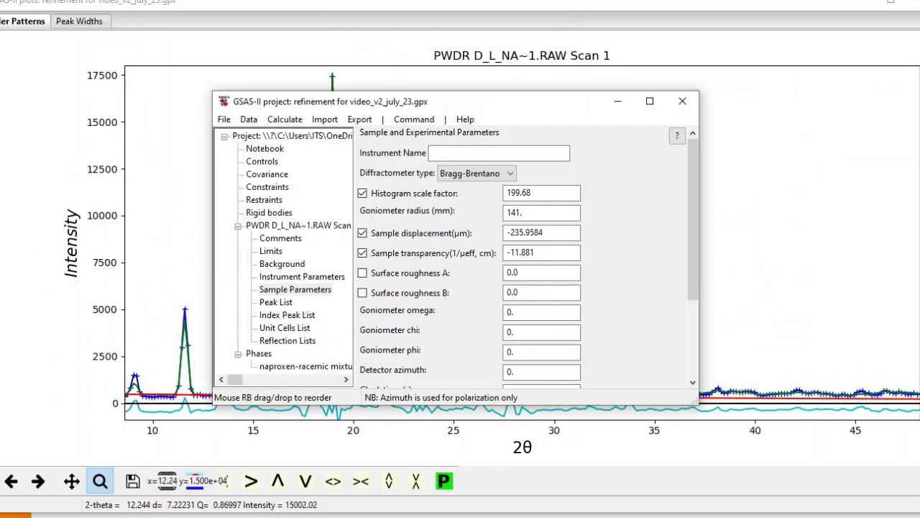
left_click(267, 174)
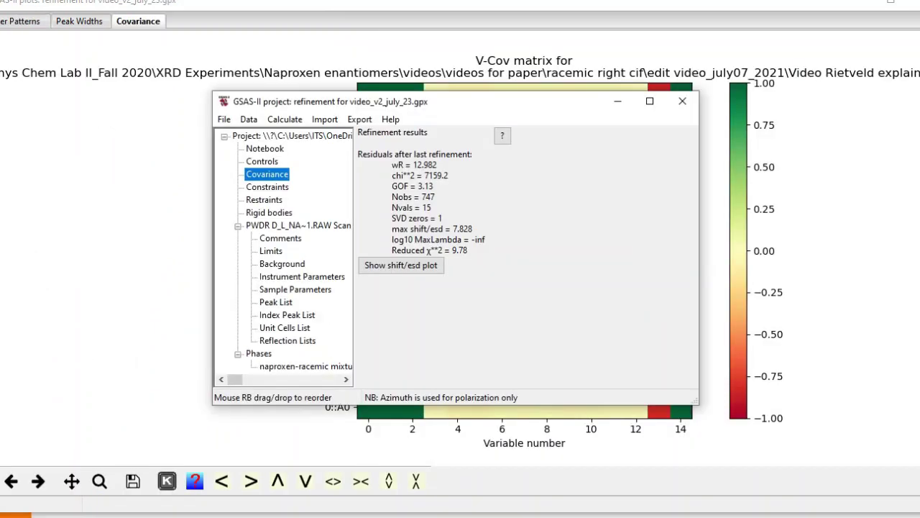
- Move the project window aside, view the final fitted powder pattern, and return to the project window
left_click_drag(302, 102, 397, 79)
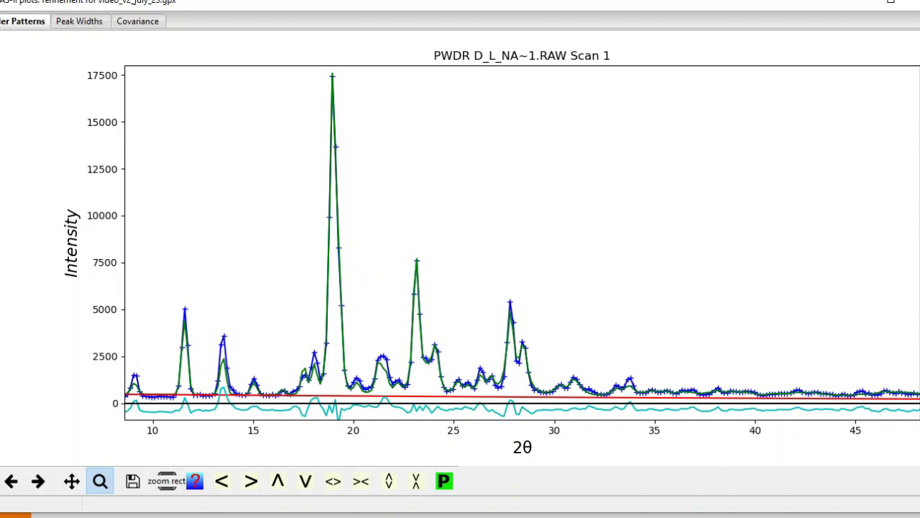
mouse_move(616, 506)
left_click(688, 460)
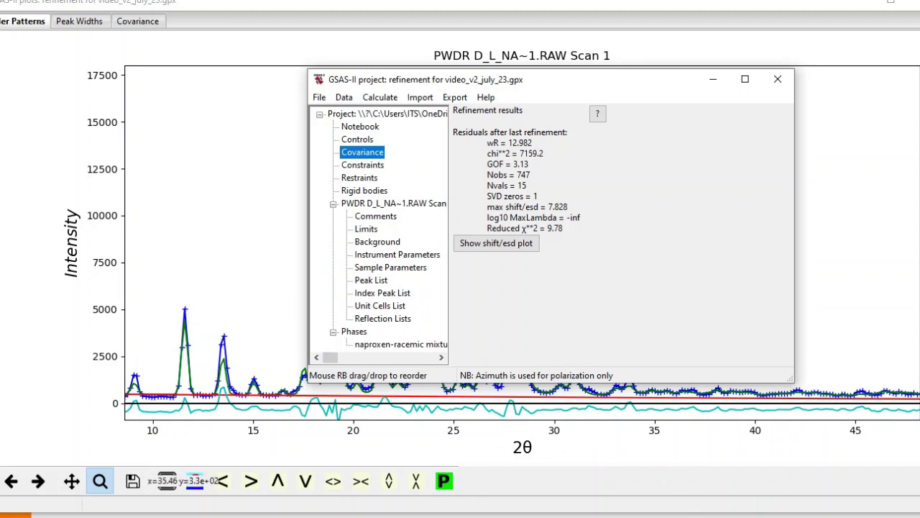
- Export the powder data as a histogram CSV file named refinement for video_v2_july_23_final result
left_click(454, 97)
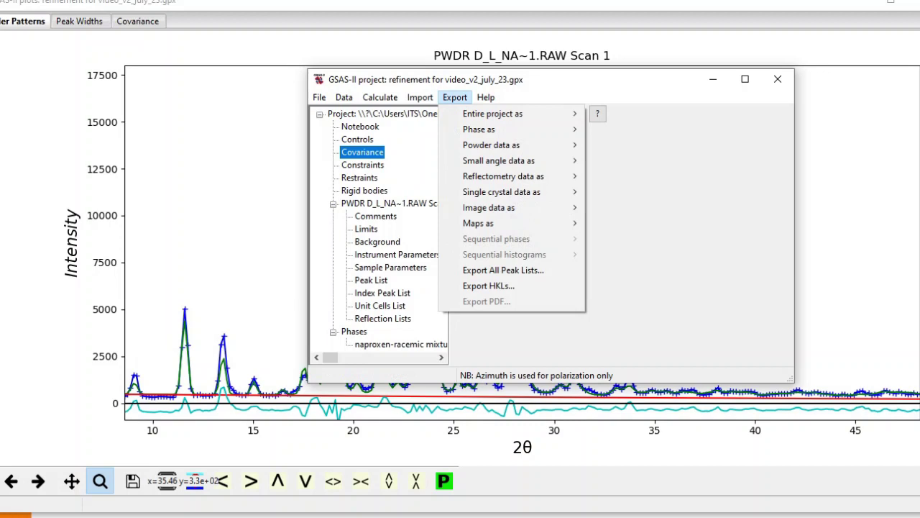
mouse_move(491, 145)
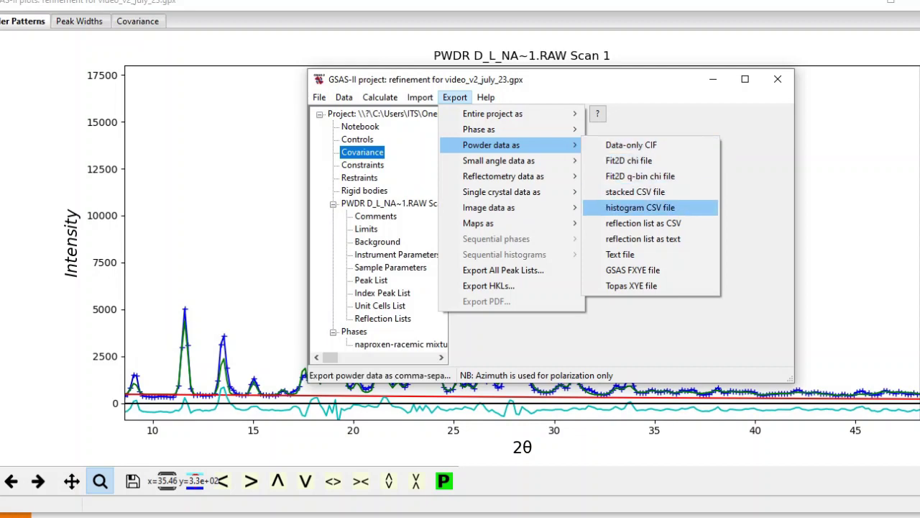
key("Return")
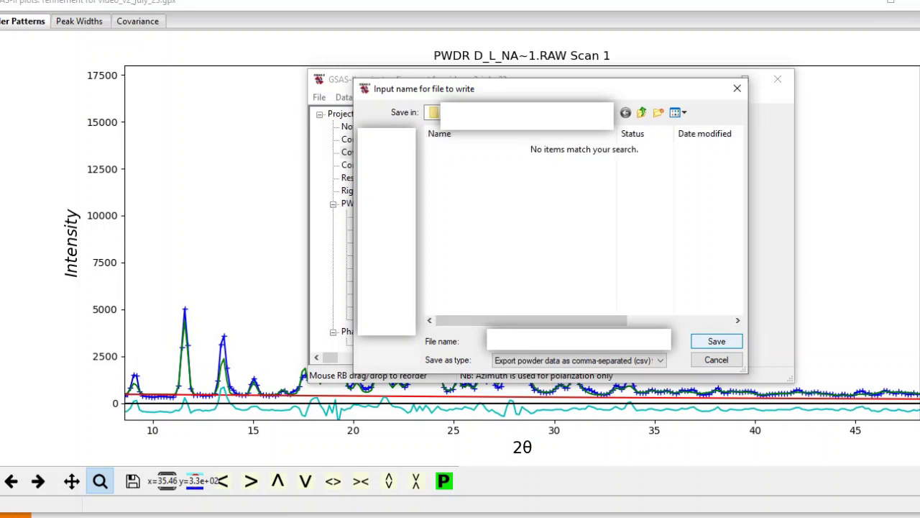
key("Return")
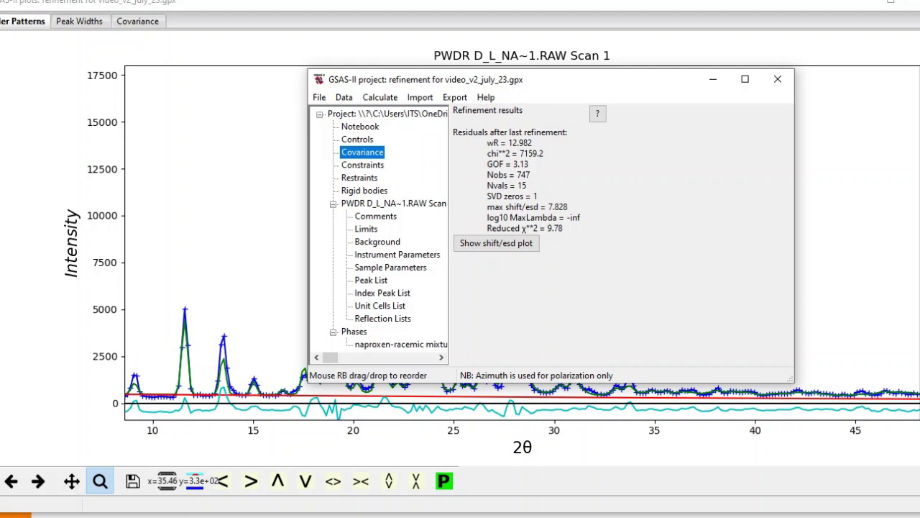
- Open the exported CSV file in Excel, examine its y_obs, y_calc and y_bkg columns, and return to the GSAS-II powder pattern plot
mouse_move(364, 515)
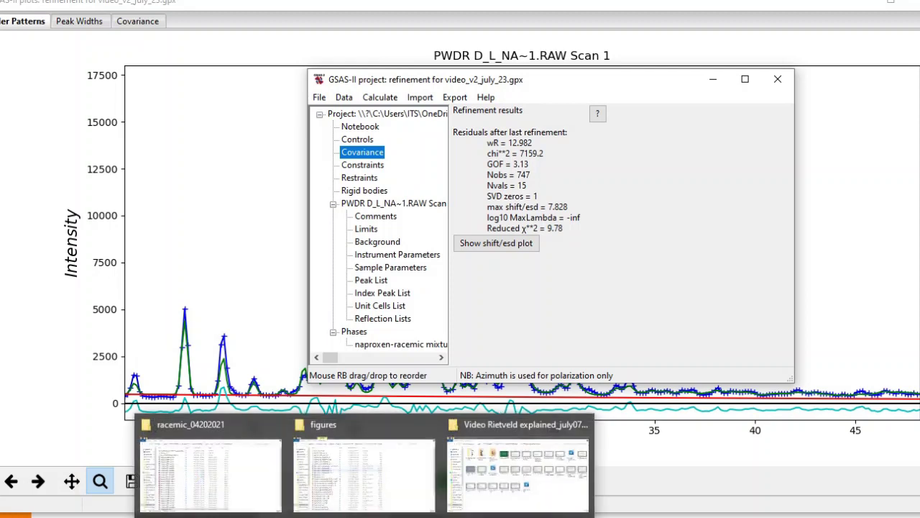
left_click(208, 467)
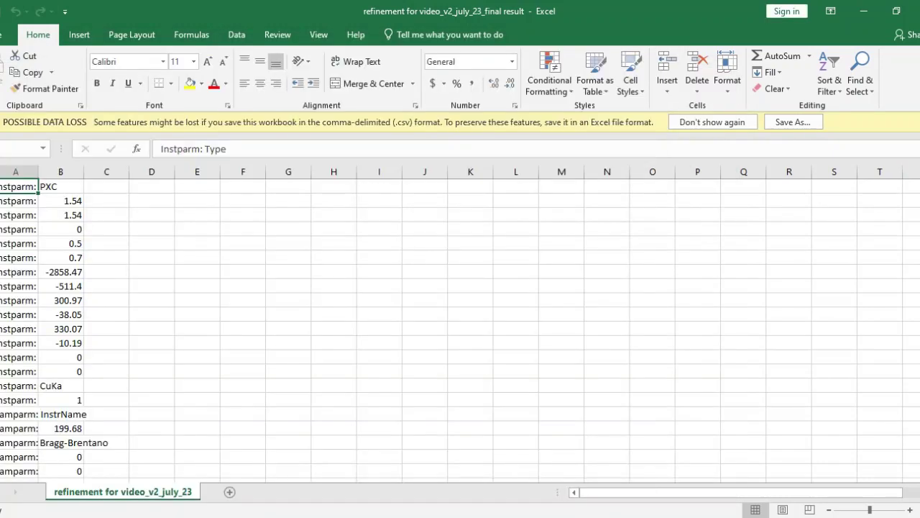
left_click_drag(911, 180, 912, 197)
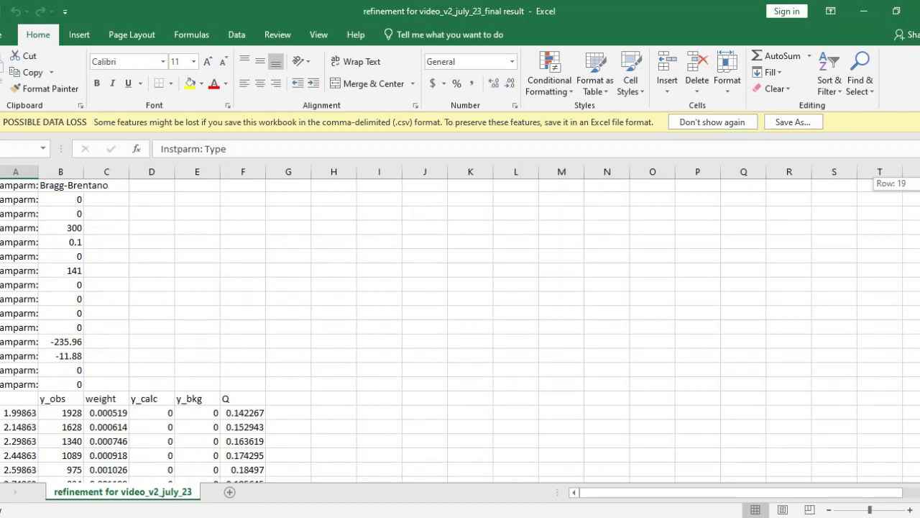
left_click_drag(912, 197, 911, 209)
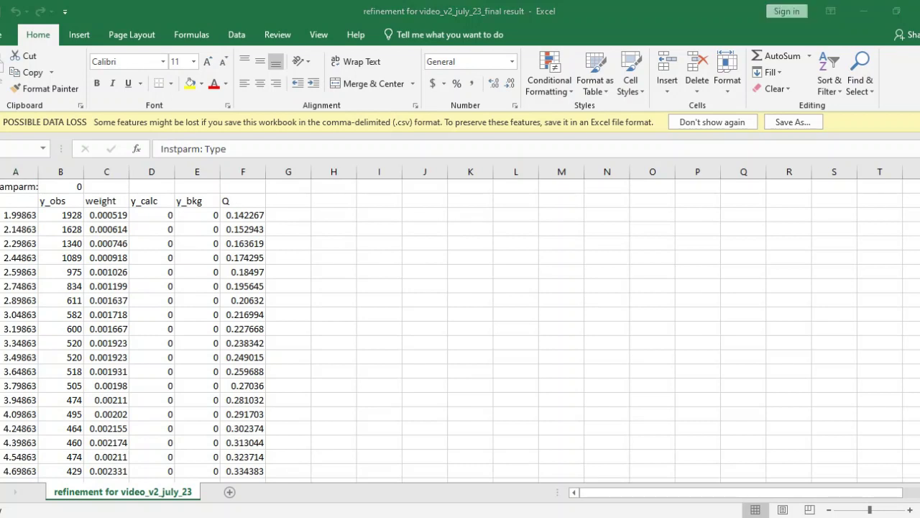
left_click(532, 456)
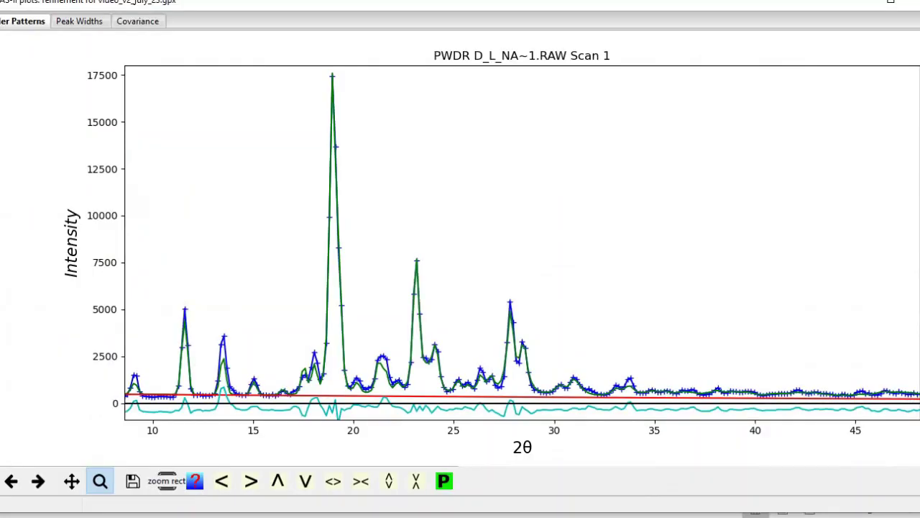